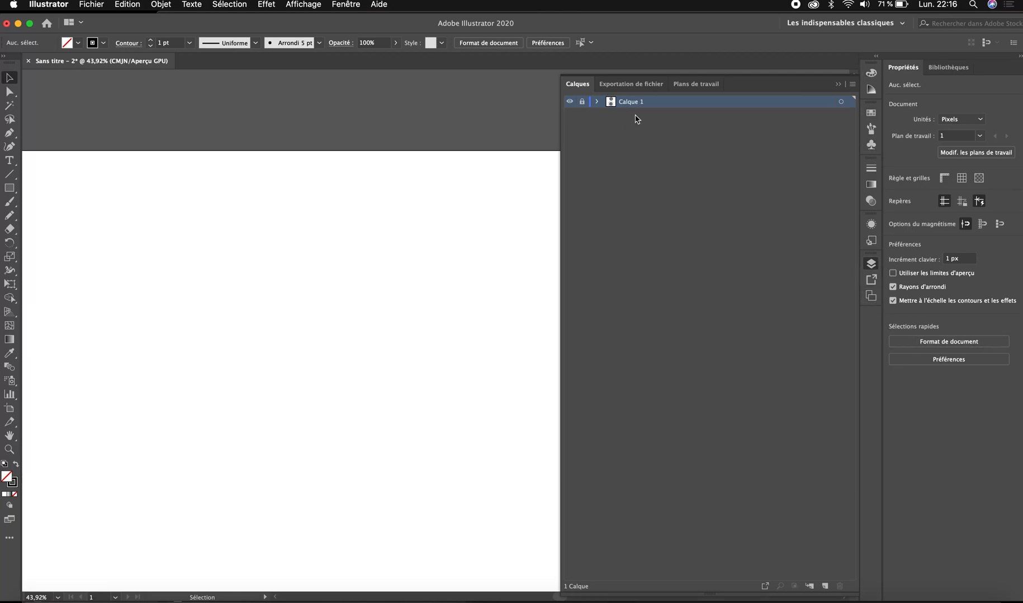
- Create a new layer above the locked Calque 1, and check Calque 1's artwork by hiding and showing it
left_click(826, 586)
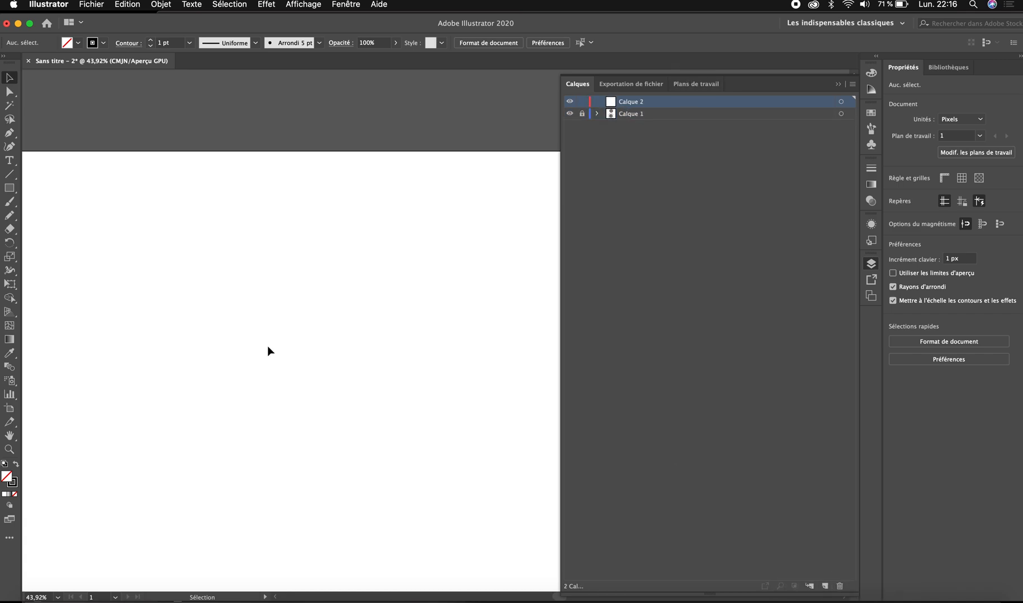
scroll(267, 345, "left", 10)
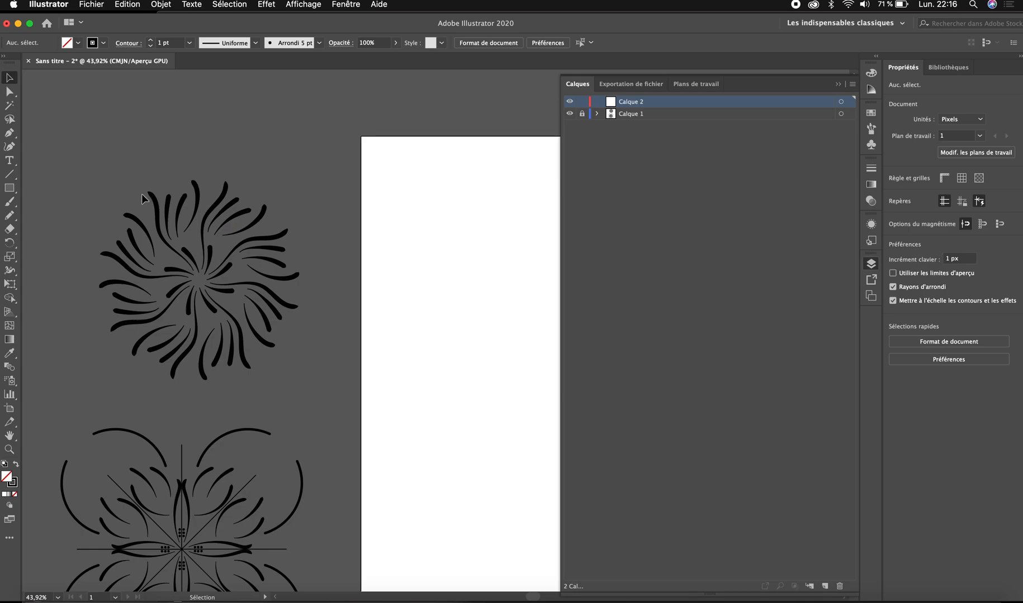
scroll(407, 457, "right", 10)
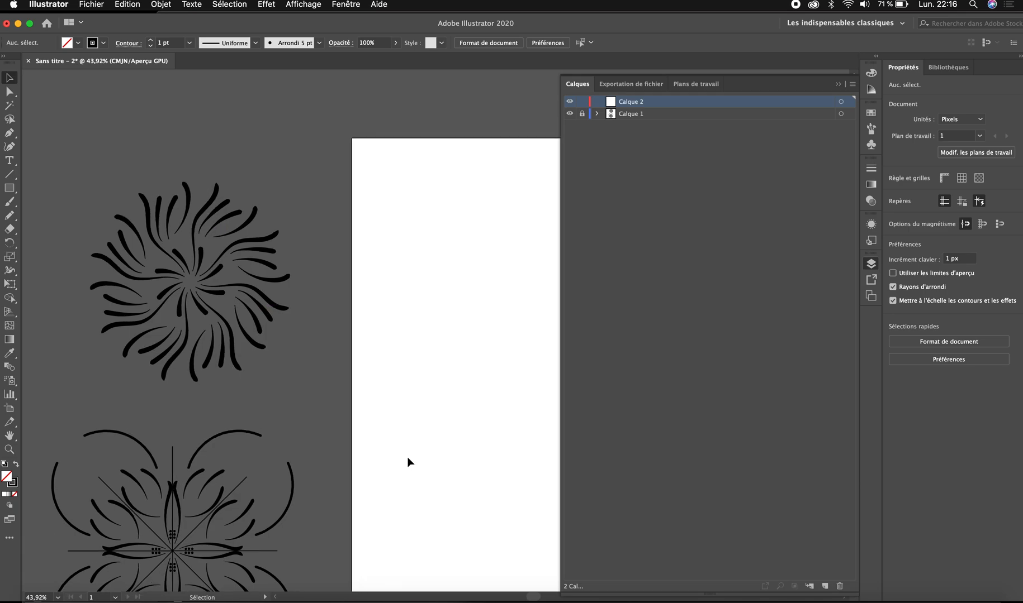
scroll(406, 457, "left", 5)
scroll(407, 457, "down", 5)
left_click(569, 114)
left_click(569, 114)
- Draw a 45° straight line about 332 px wide and high, running from the artboard's centre toward its upper-right corner
scroll(445, 299, "right", 10)
scroll(444, 299, "down", 2)
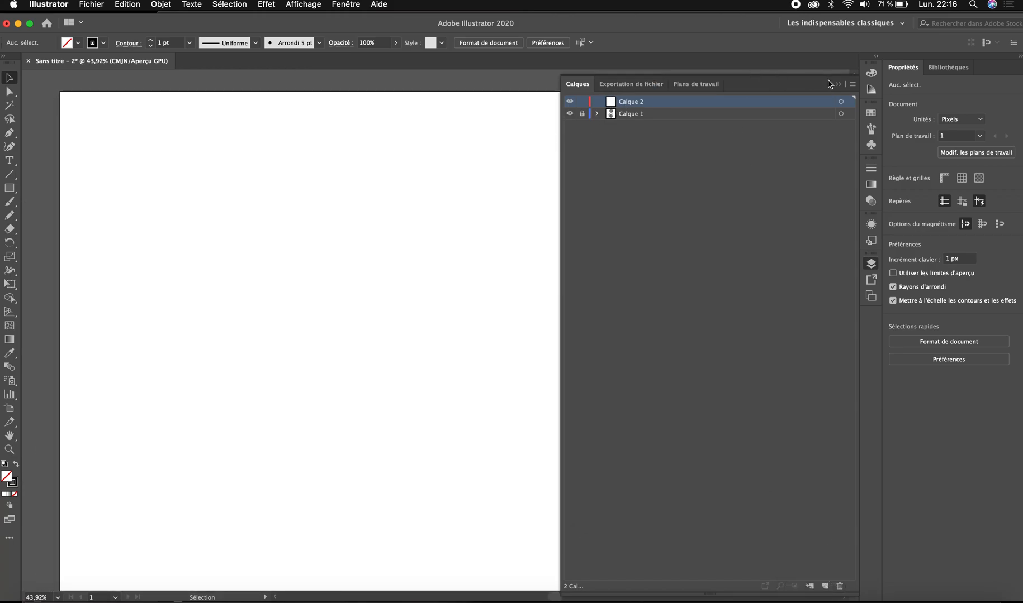
scroll(304, 267, "down", 1)
scroll(304, 266, "left", 1)
scroll(304, 266, "right", 1)
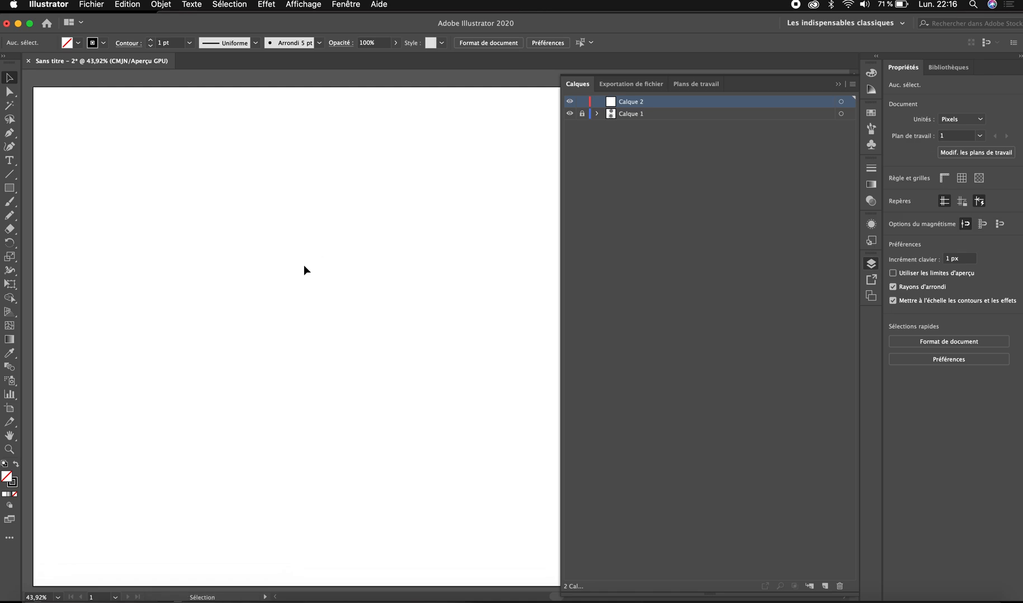
key("backslash")
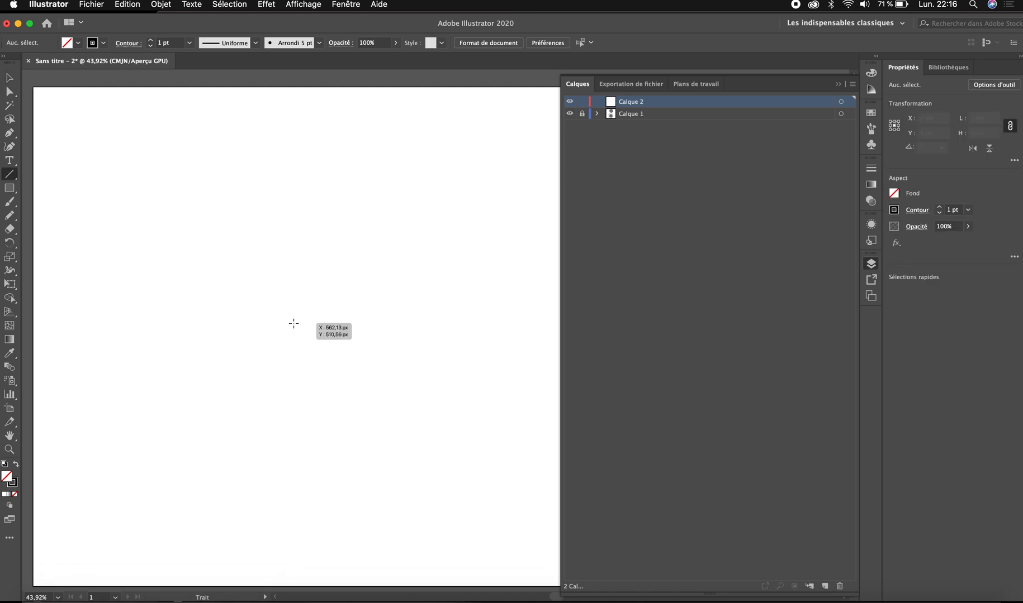
left_click_drag(293, 323, 446, 170)
key("v")
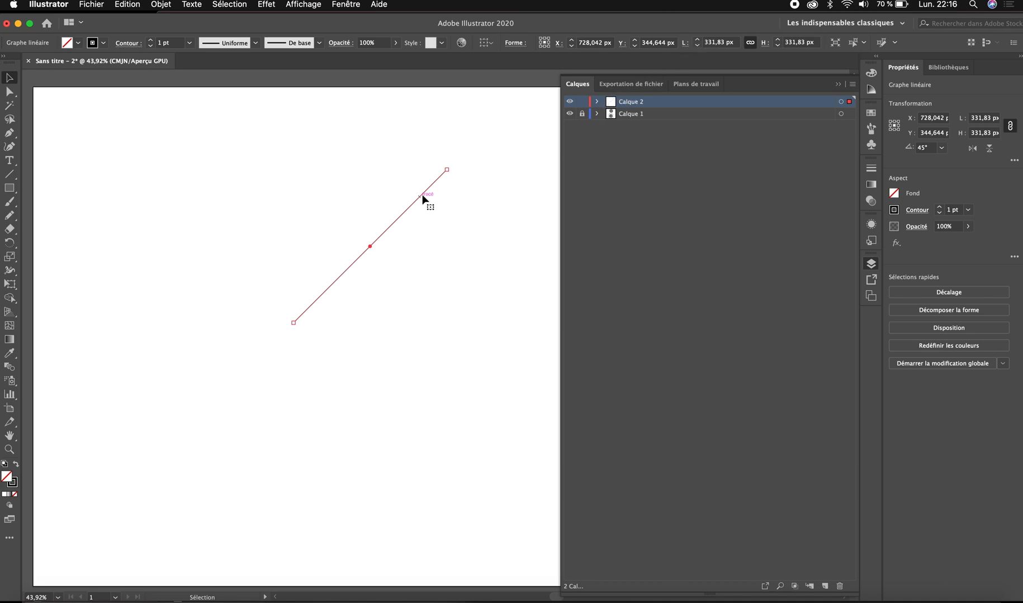
- Expand Calque 2 and examine its contents by hiding and showing the line and the whole layer
left_click(598, 102)
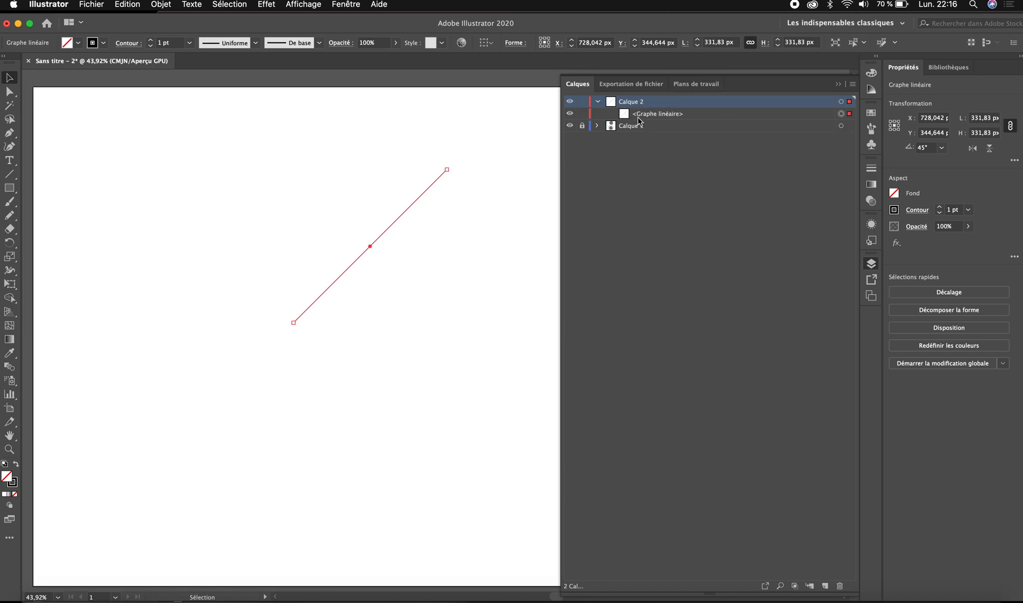
left_click(570, 115)
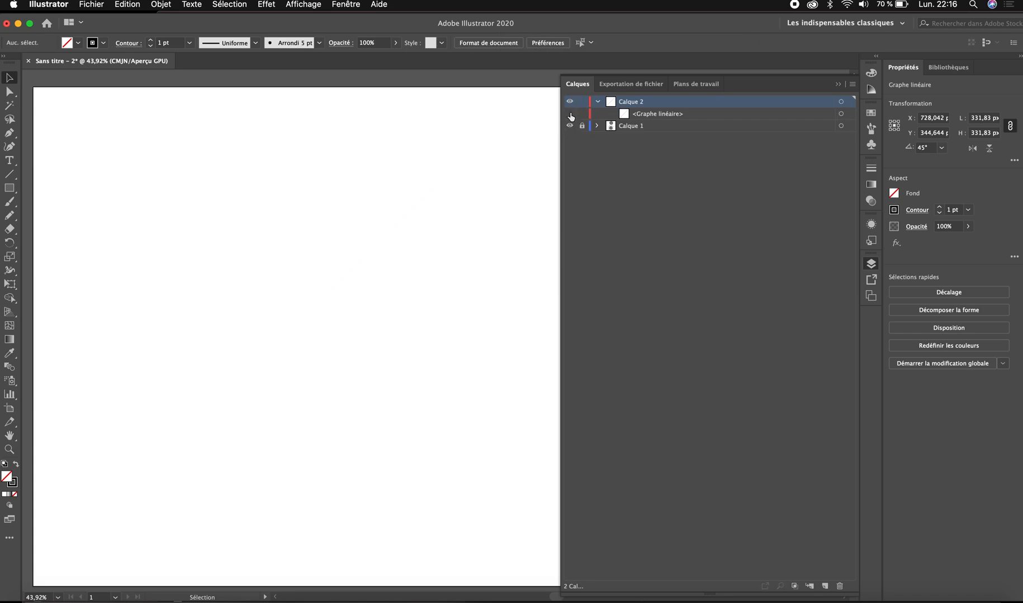
left_click(570, 115)
left_click(570, 102)
left_click(570, 101)
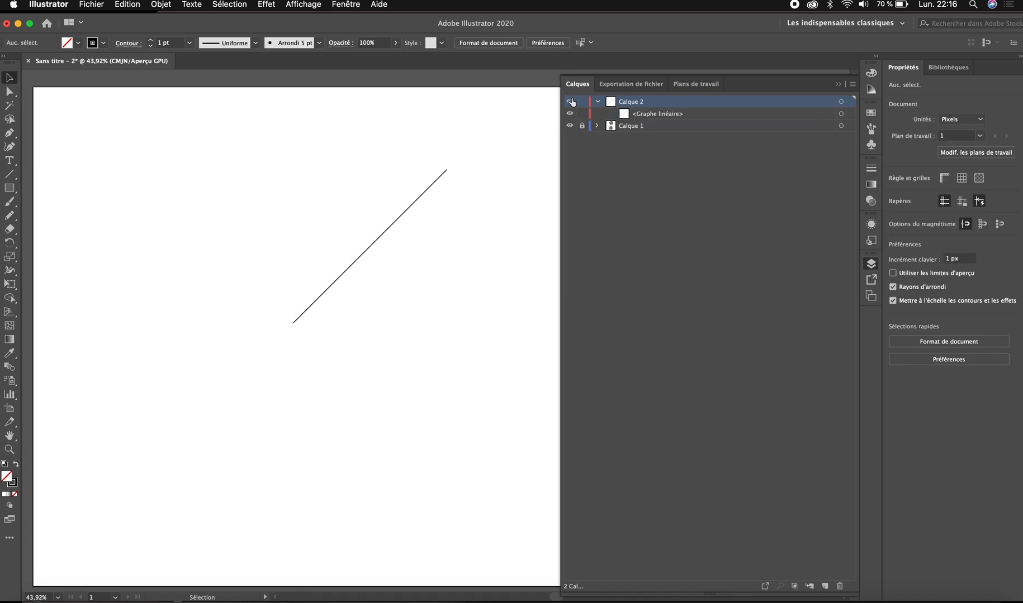
left_click(570, 115)
left_click(569, 115)
- Set up a Transform effect on Calque 2 with a 45° rotation about the lower-left reference point, and preview it
left_click(661, 117)
left_click_drag(375, 180, 435, 234)
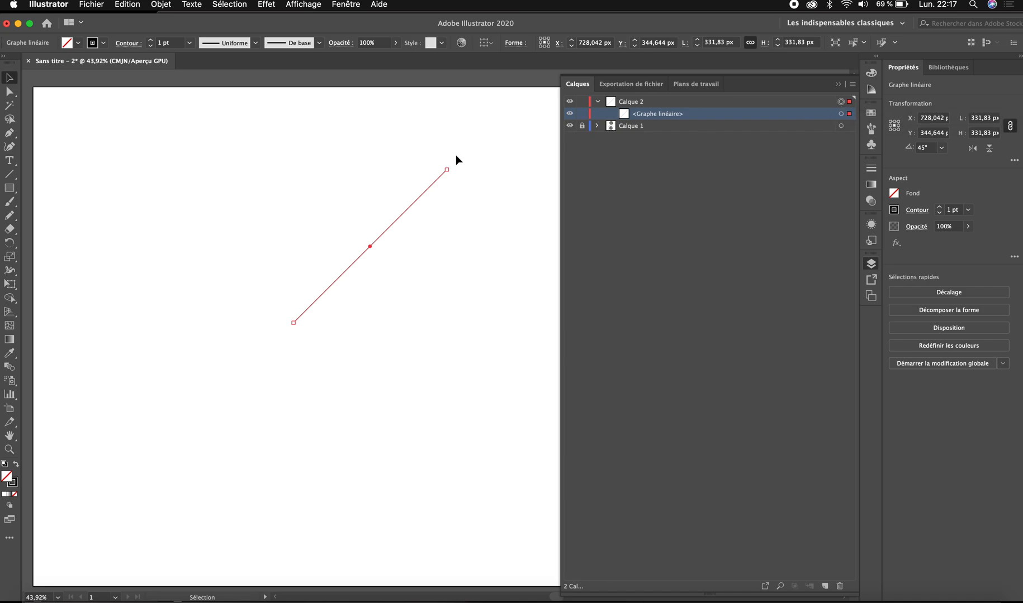
left_click(268, 5)
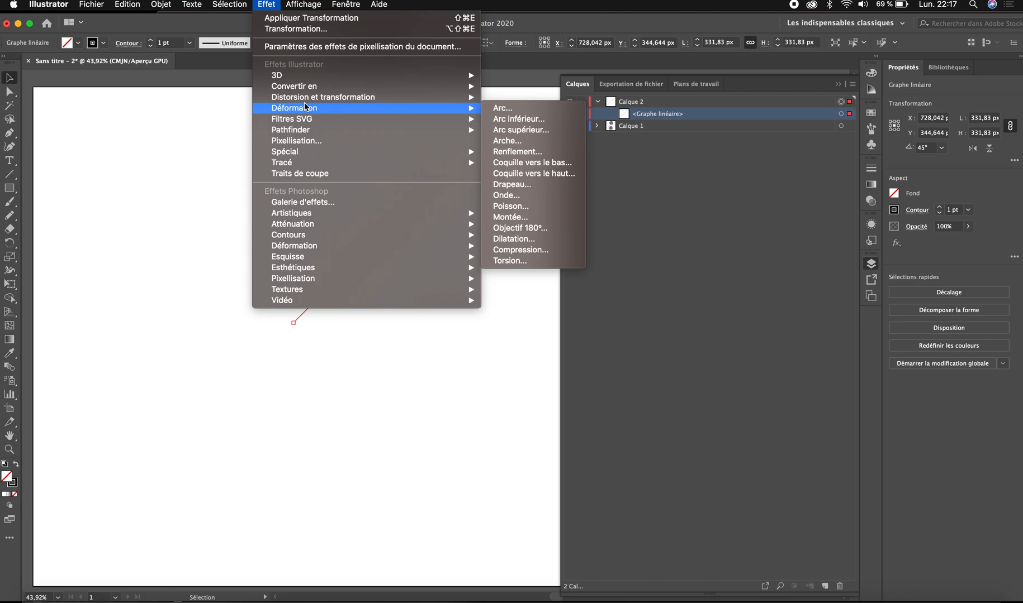
mouse_move(316, 100)
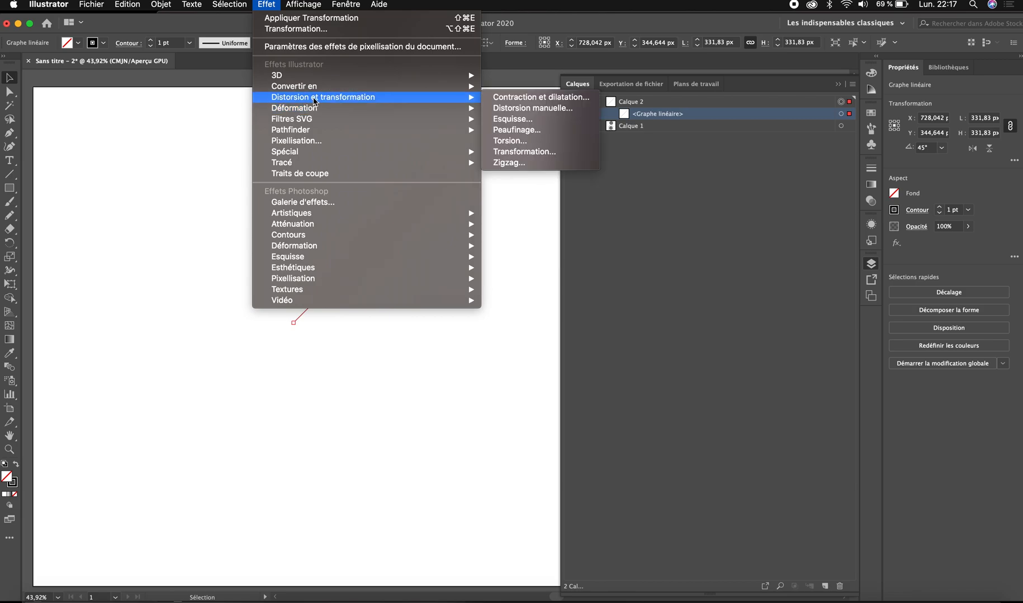
left_click(530, 153)
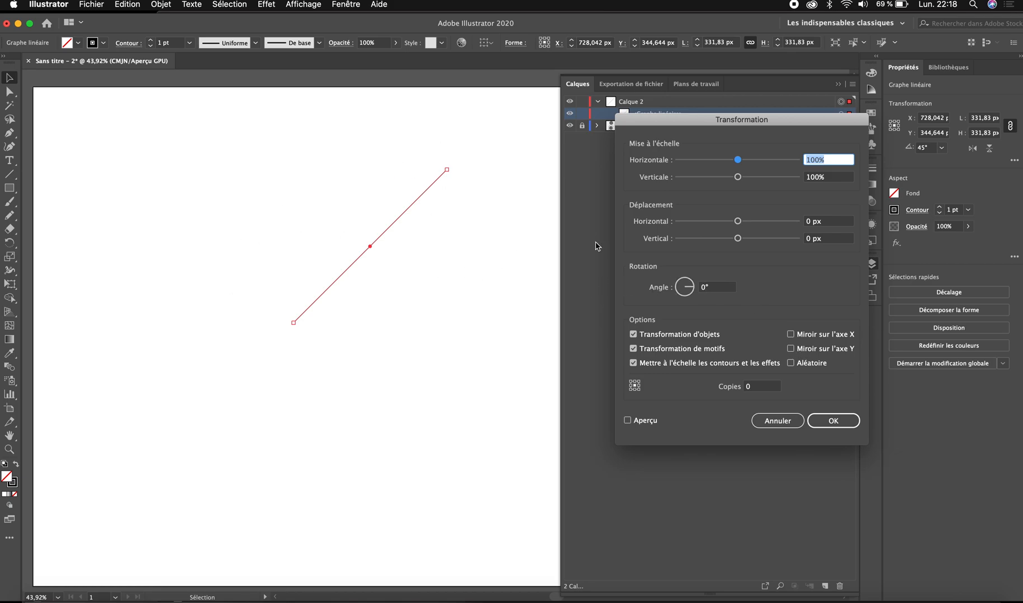
left_click(705, 289)
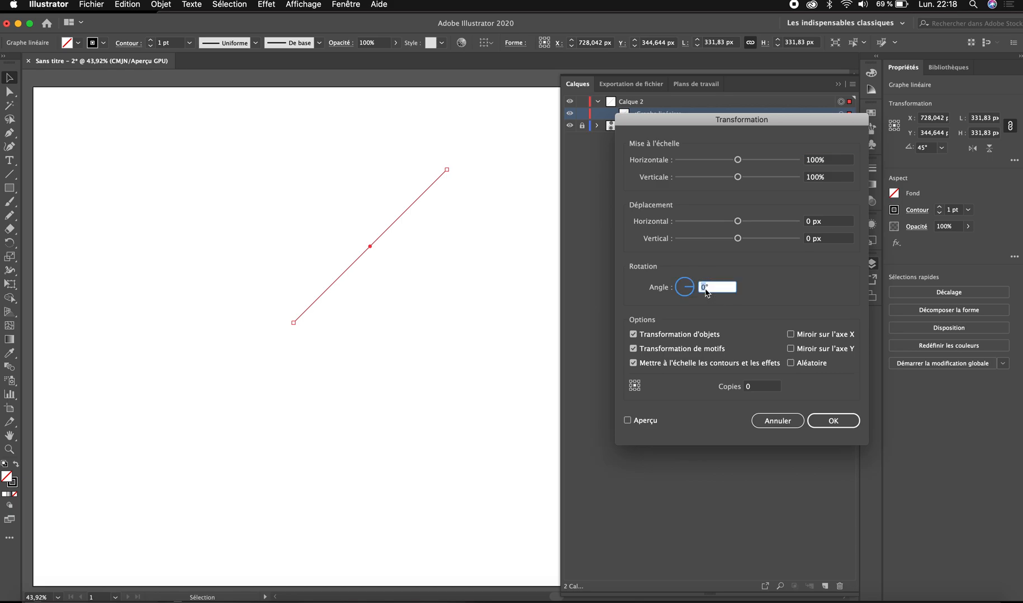
type("45")
left_click(630, 389)
left_click(645, 421)
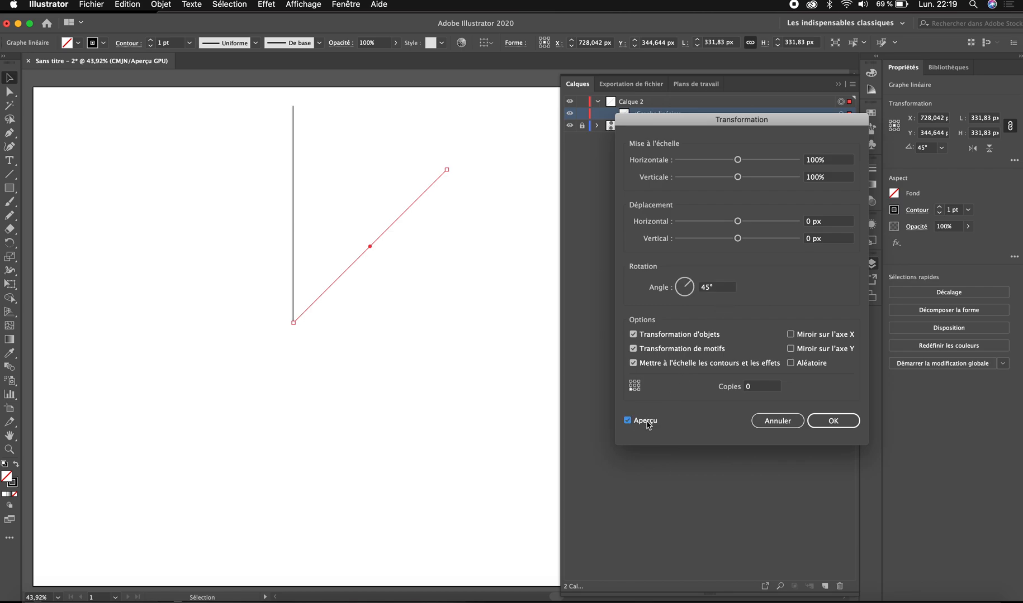
- Try 3 copies in the Transform effect and preview the repeated lines
left_click(645, 421)
left_click(752, 387)
type("3")
left_click(642, 421)
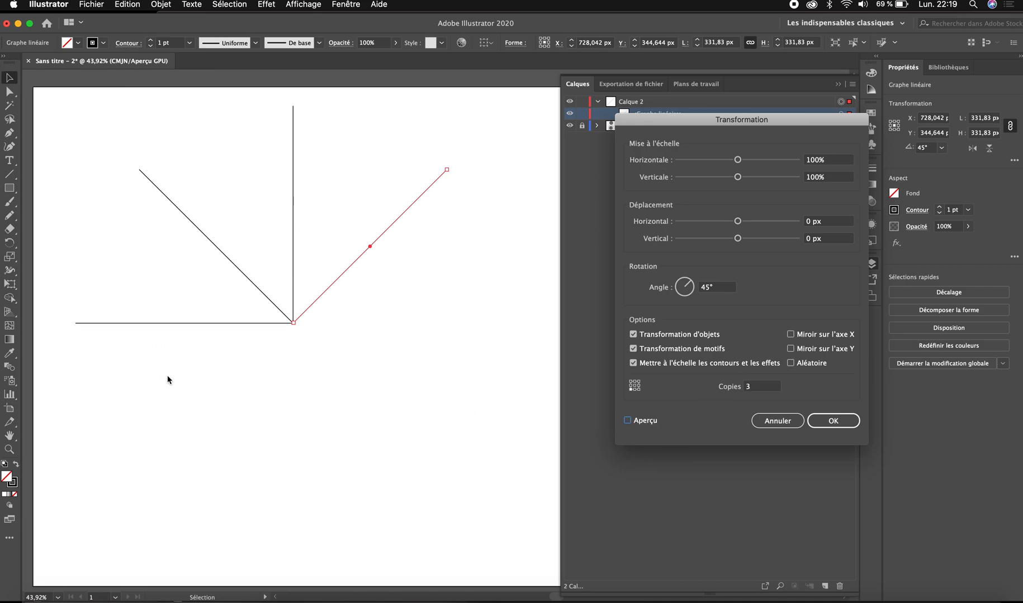
left_click(652, 422)
- Set the number of copies to 7 and apply the Transform effect
left_click(754, 387)
type("7")
left_click(841, 422)
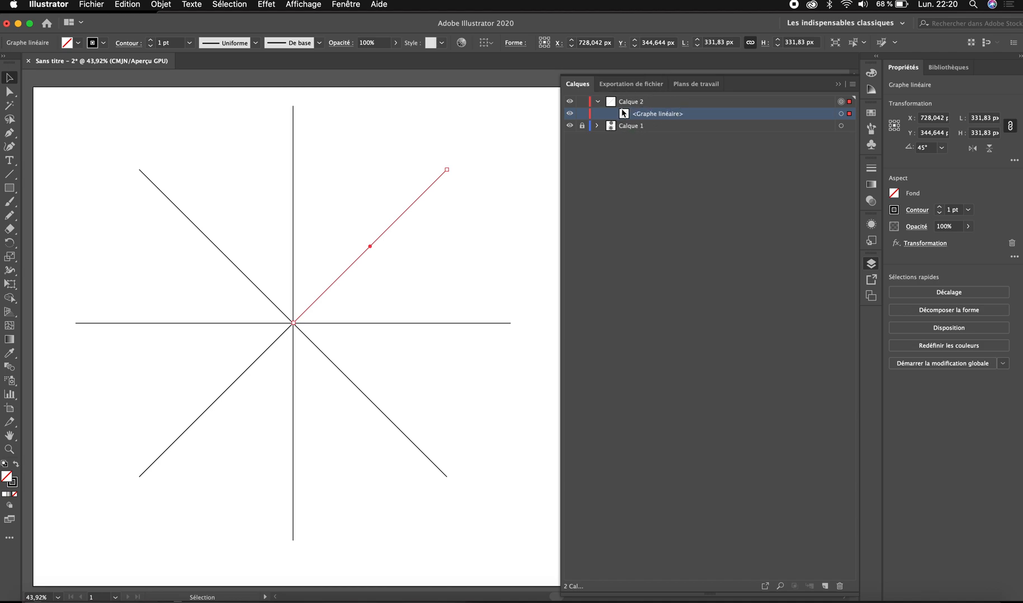
- Test-select the radiating lines to examine which are real objects and which are only produced by the effect
left_click(228, 153)
left_click(238, 166)
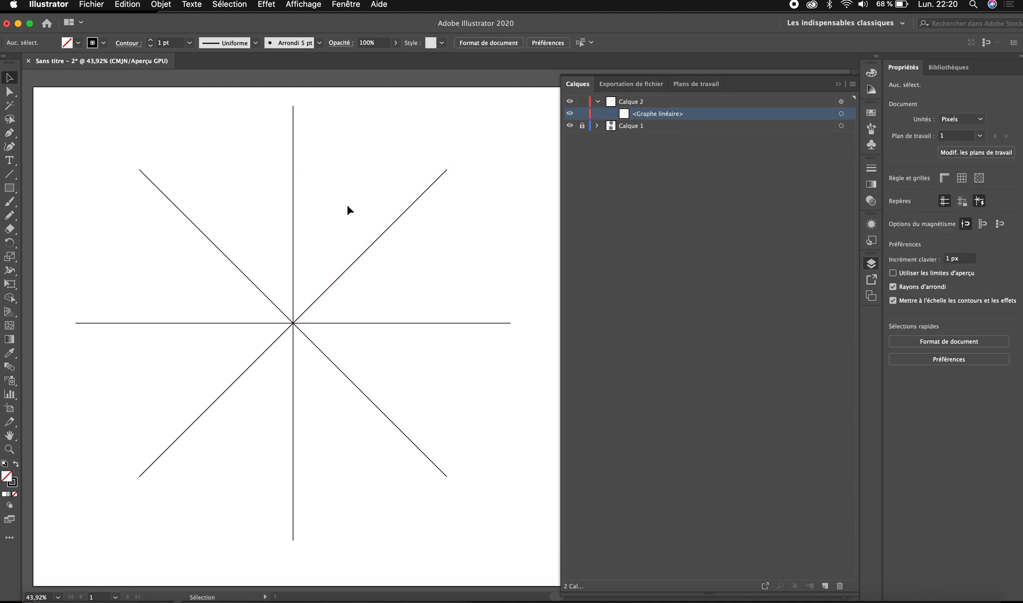
left_click_drag(154, 116, 205, 496)
left_click_drag(103, 133, 296, 481)
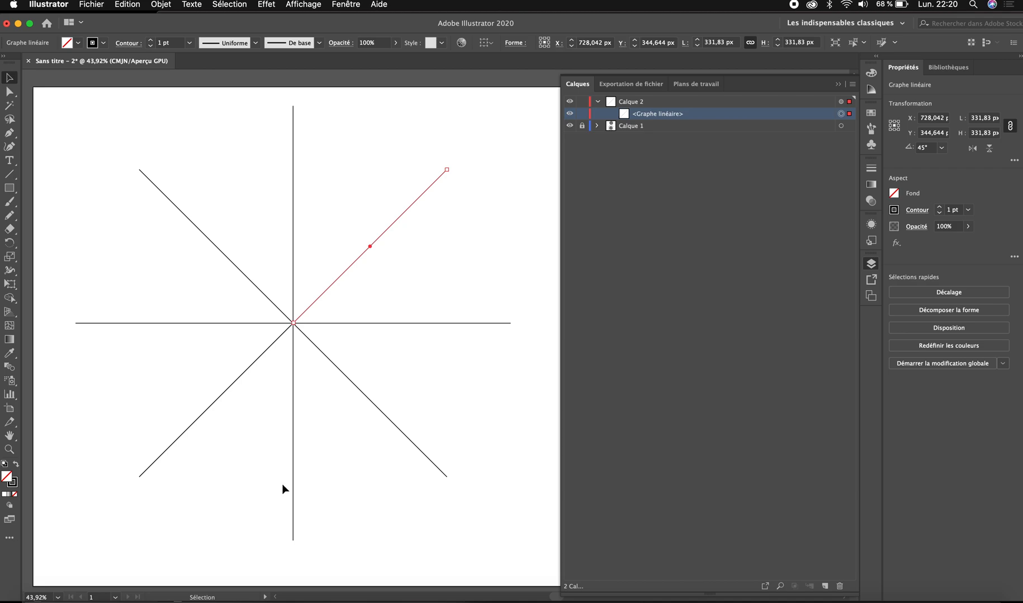
left_click(260, 486)
left_click_drag(239, 500, 114, 169)
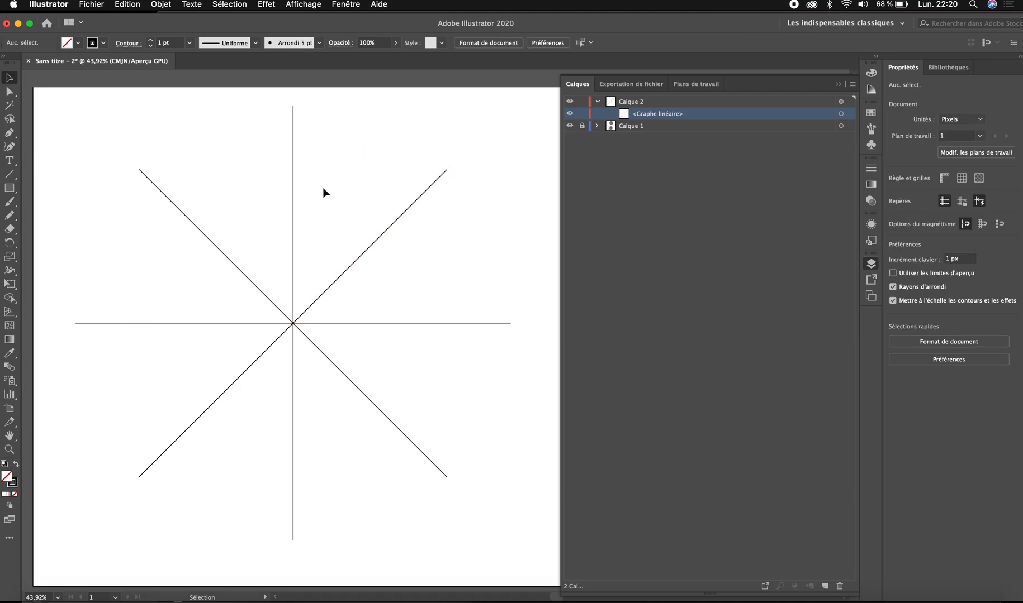
left_click(349, 272)
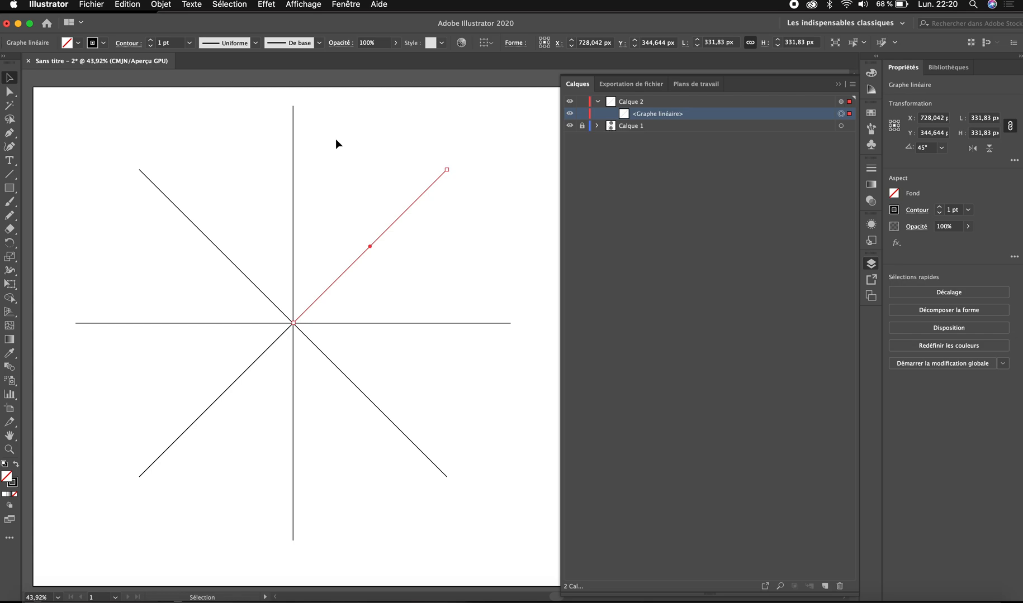
left_click(410, 376)
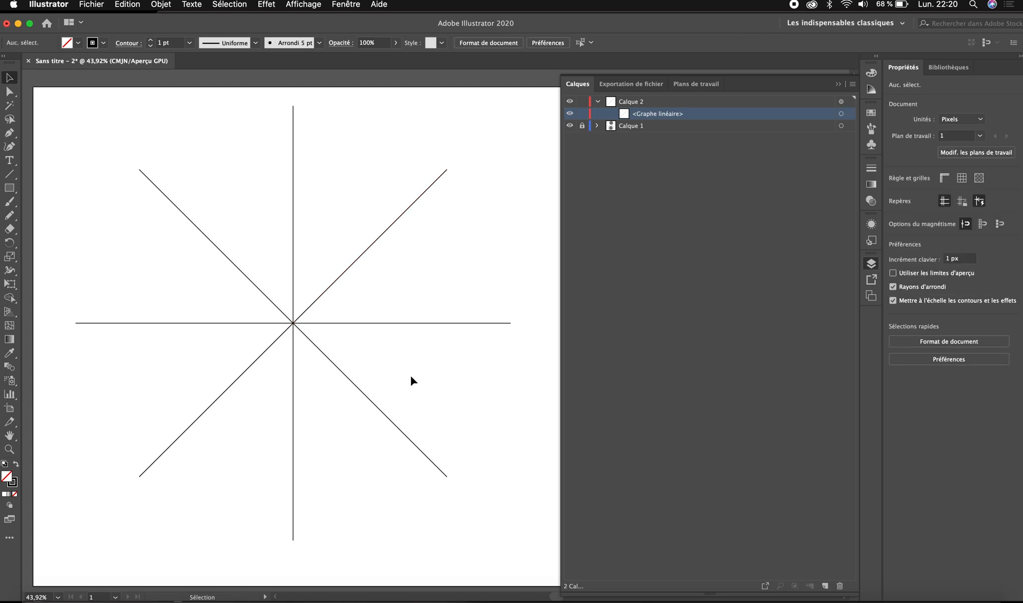
- Try a wavy Pencil curve about 304 × 405 px from the centre toward the upper right, and delete it
scroll(410, 375, "left", 2)
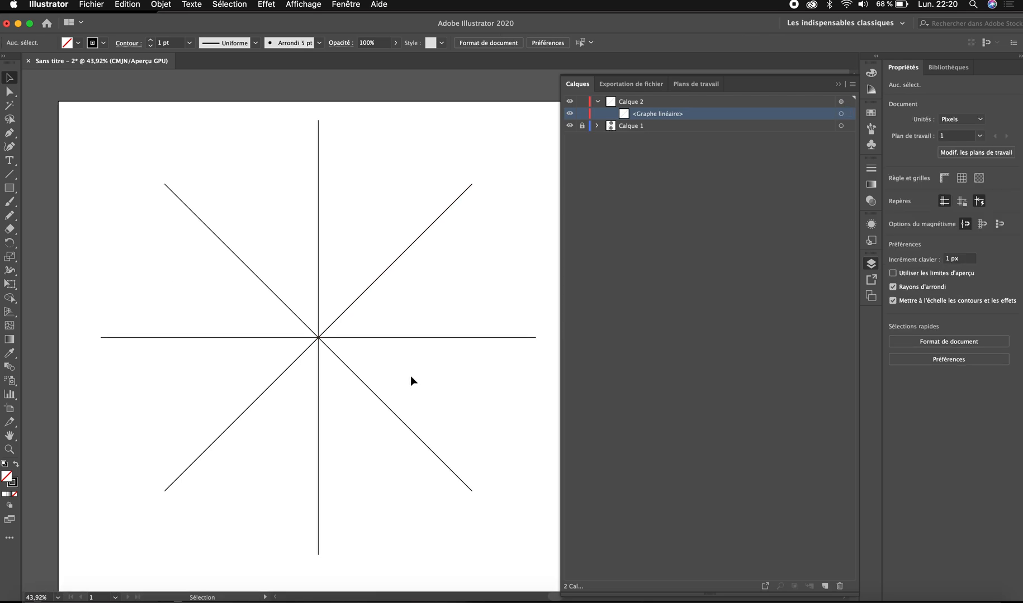
key("n")
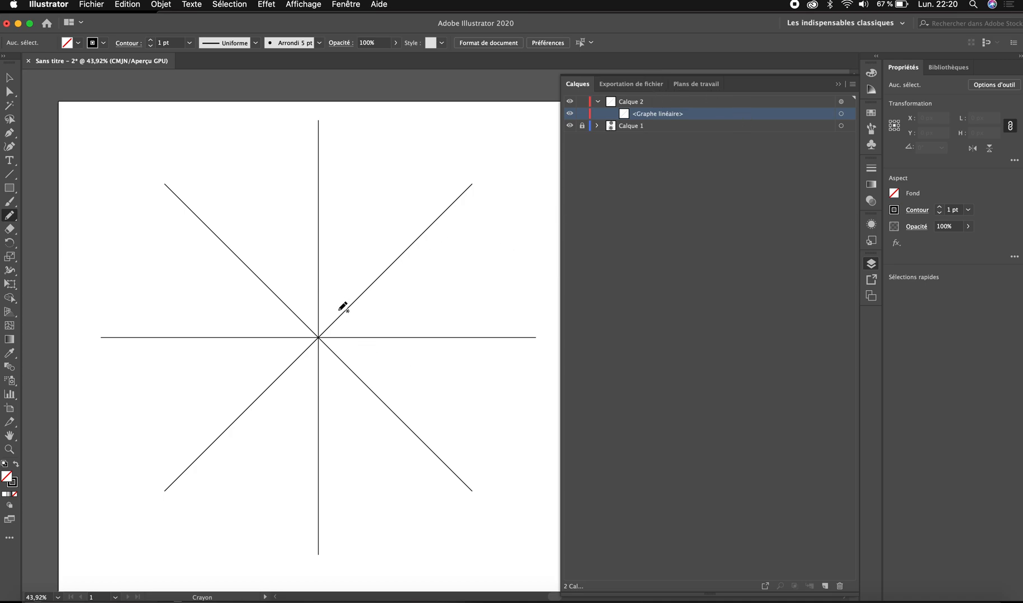
mouse_move(326, 324)
left_mouse_down()
mouse_move(343, 276)
mouse_move(416, 215)
mouse_move(430, 153)
mouse_move(466, 137)
left_mouse_up()
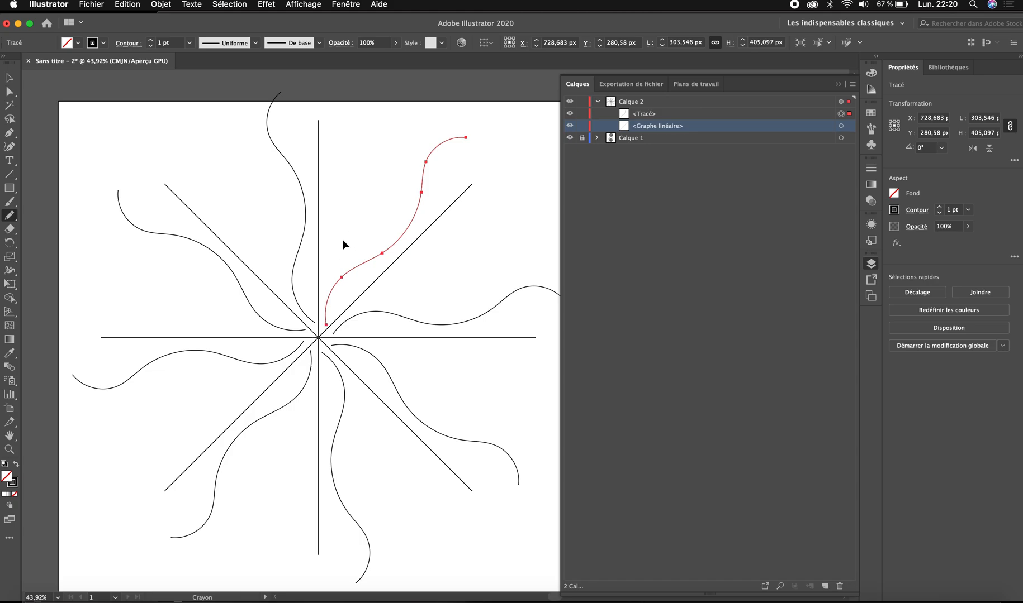
key("Delete")
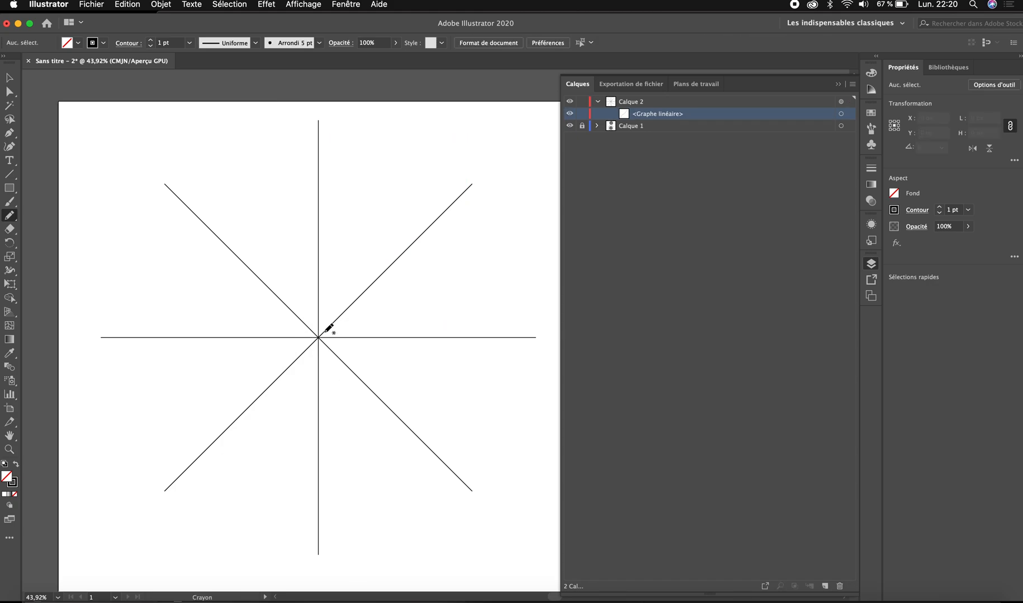
- Try two Pencil strokes that extend beyond the original line's sector, one about 161 × 66 px, undoing each
mouse_move(343, 281)
left_mouse_down()
mouse_move(333, 294)
mouse_move(272, 311)
left_mouse_up()
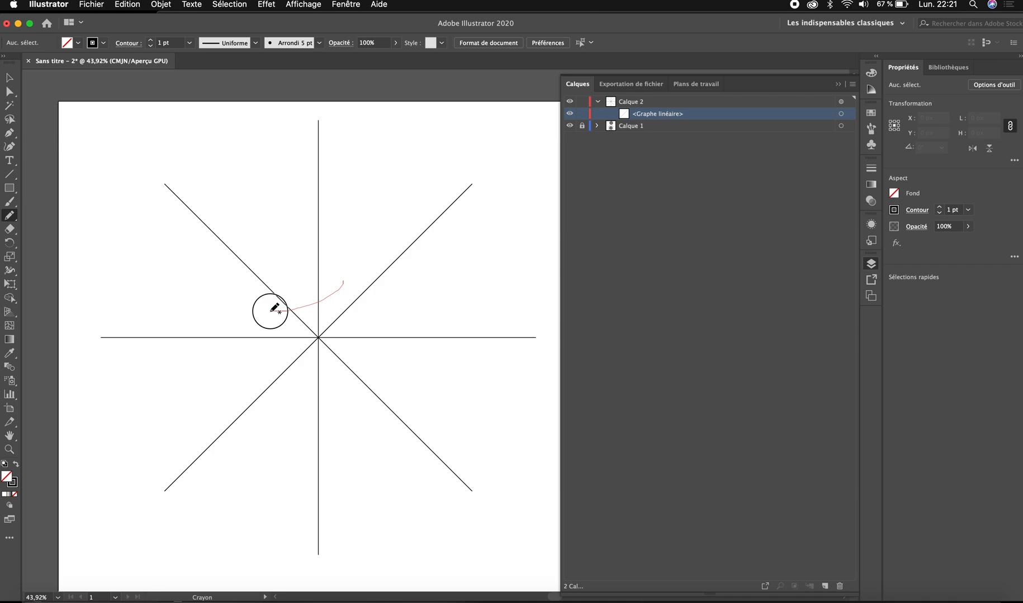
left_click_drag(272, 311, 271, 311)
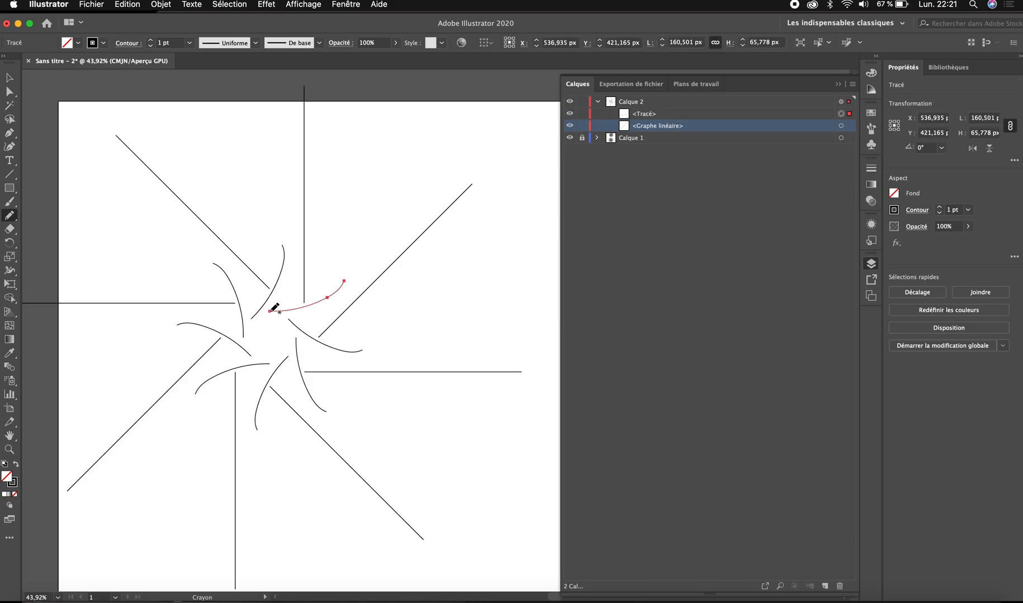
key("super+z")
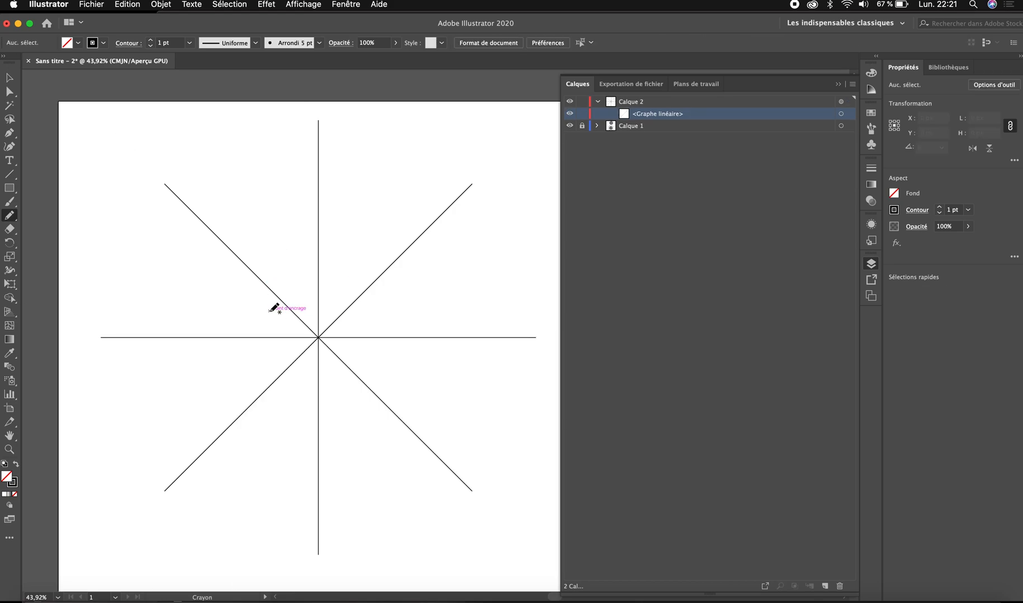
left_click_drag(363, 274, 353, 397)
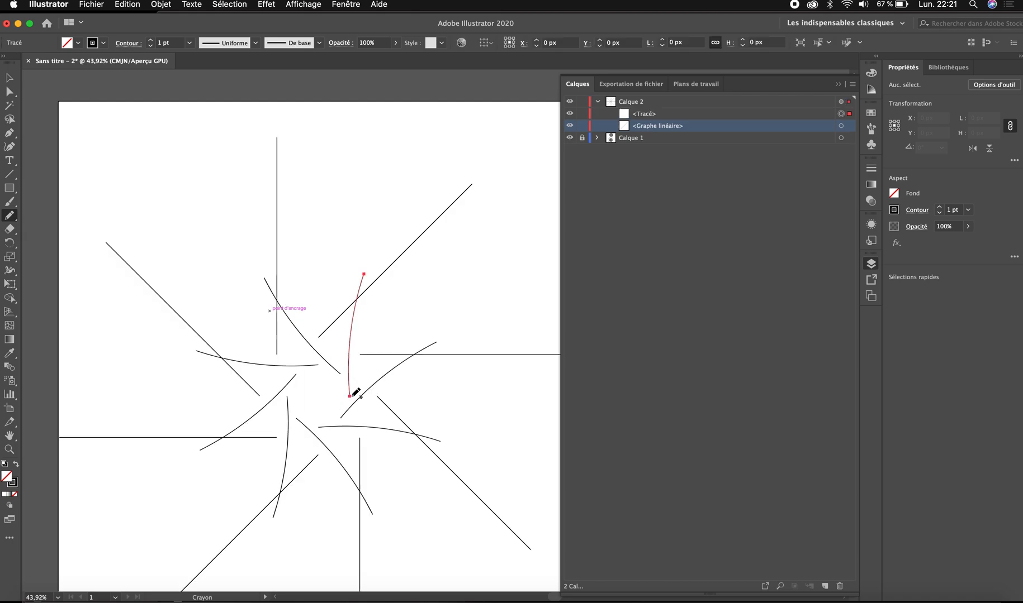
key("super+z")
- Try two Pencil strokes on either side of the original diagonal line, and undo both
left_click_drag(337, 333, 440, 290)
left_click_drag(334, 313, 360, 220)
key("super+z")
key("super+z")
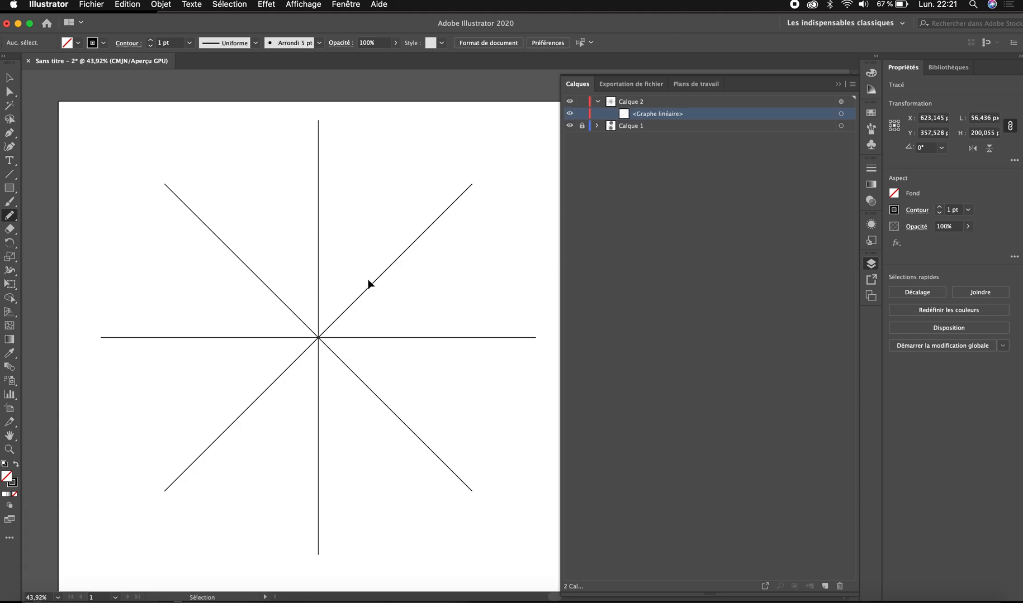
- Draw a fan of arched Pencil curves between the vertical and upper-right diagonal lines, starting with one about 169 × 189 px near the centre
left_click_drag(322, 327, 401, 258)
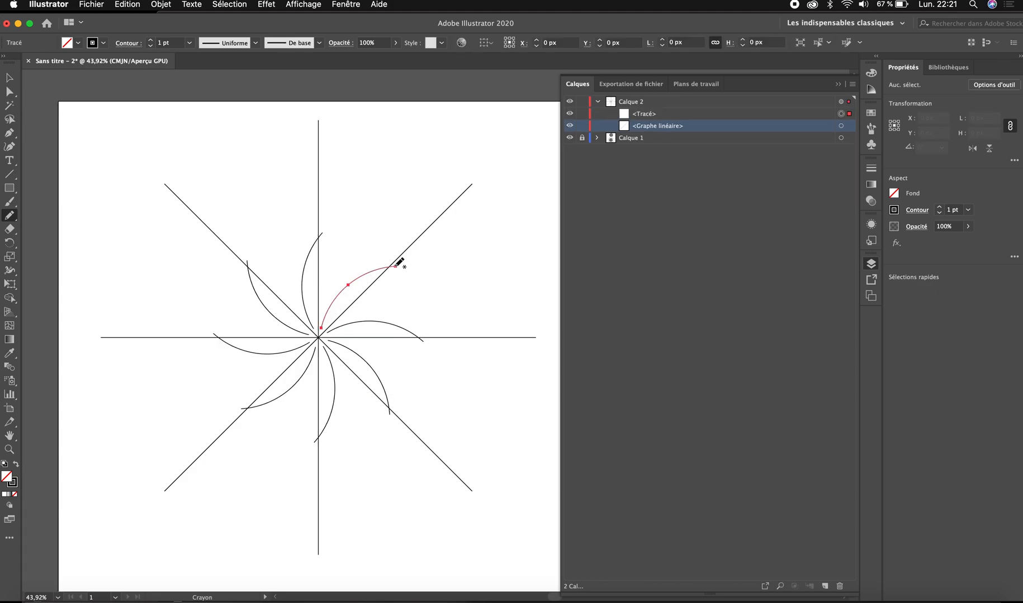
left_click_drag(321, 328, 403, 238)
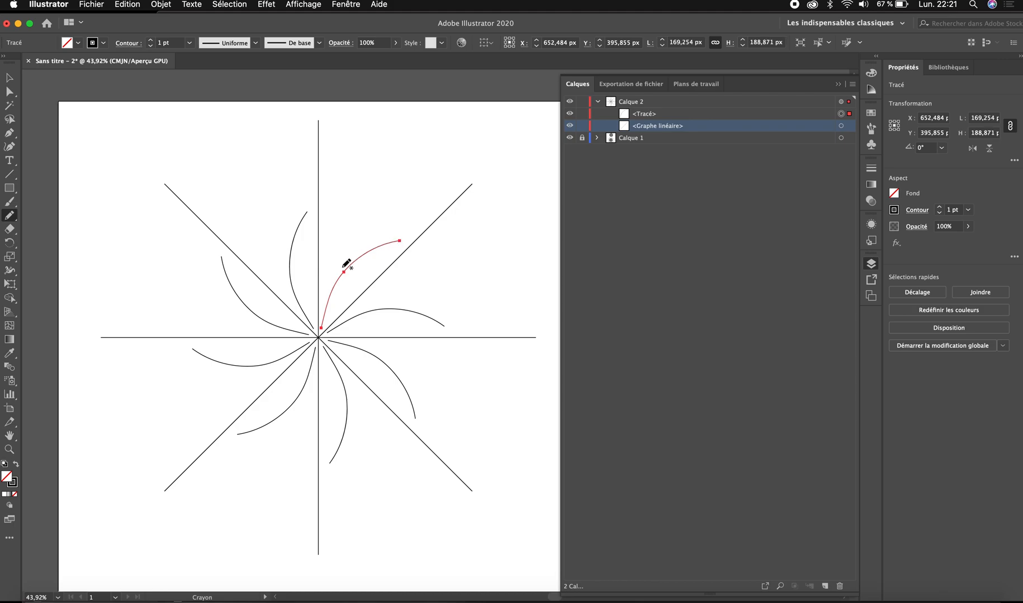
left_click_drag(323, 289, 408, 219)
left_click_drag(330, 245, 409, 205)
left_click_drag(343, 214, 415, 196)
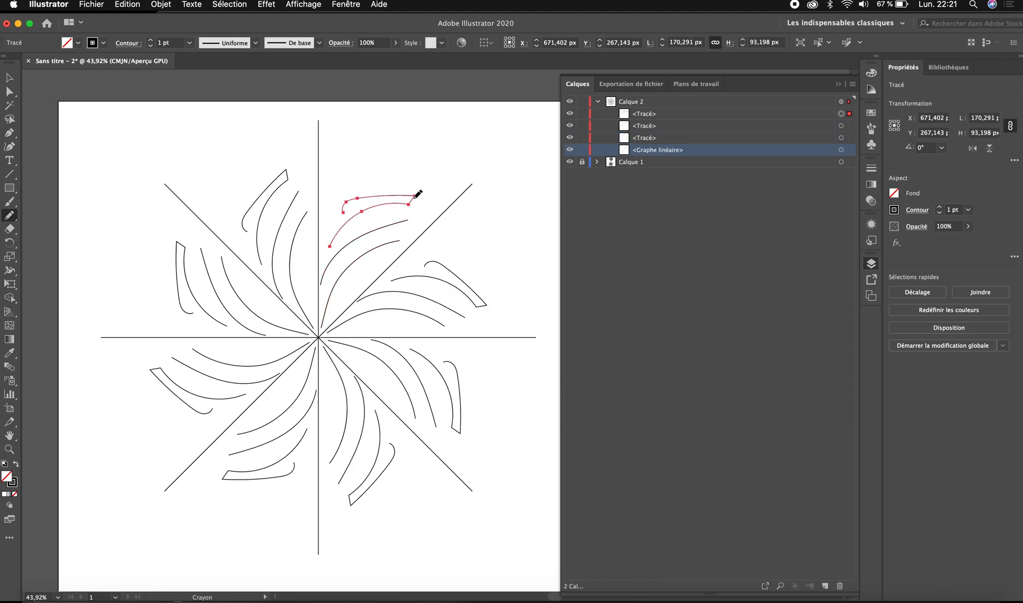
- Undo the last edit of the outermost arc and try two further Pencil arcs beyond it, the second about 166 × 32 px
key("super+z")
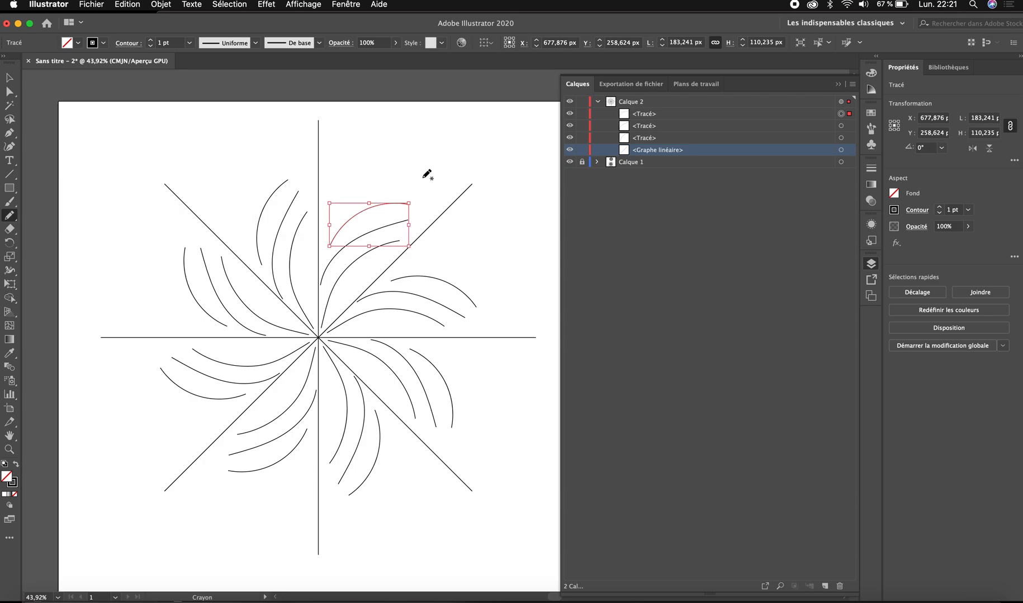
mouse_move(332, 218)
left_mouse_down()
mouse_move(377, 178)
mouse_move(401, 172)
left_mouse_up()
mouse_move(355, 204)
left_mouse_down()
mouse_move(422, 185)
mouse_move(433, 192)
left_mouse_up()
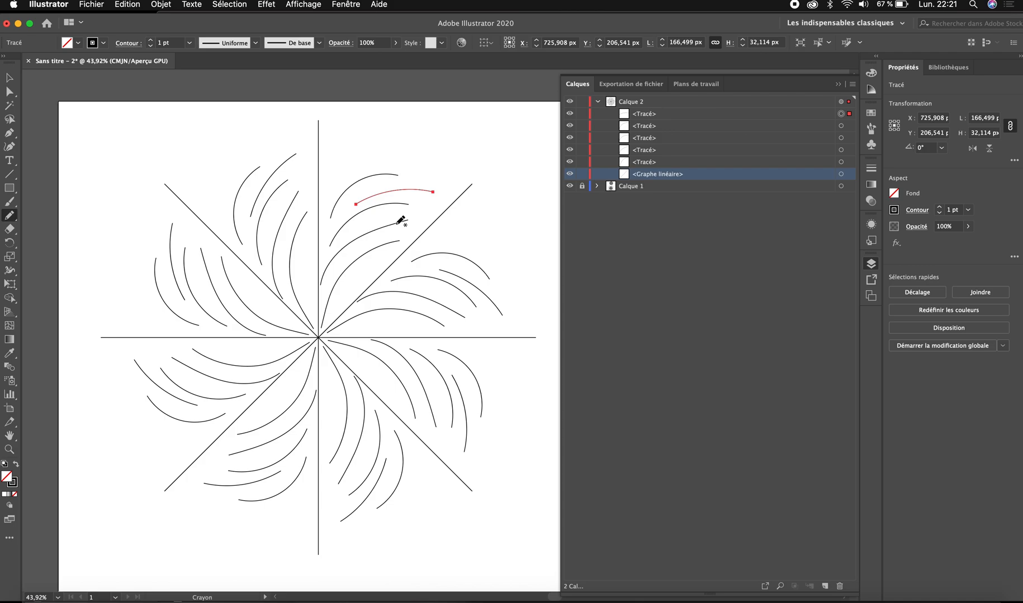
- Undo the fan of Pencil strokes back to the initial short curve near the centre
key("super+z")
key("super+z")
key("super+z")
key("super+z")
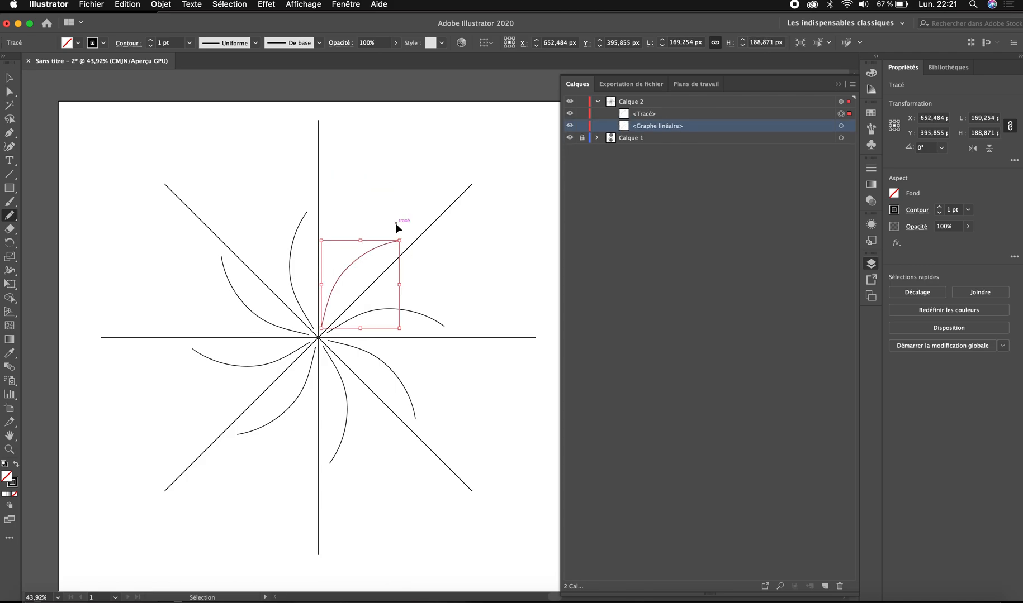
key("super+z")
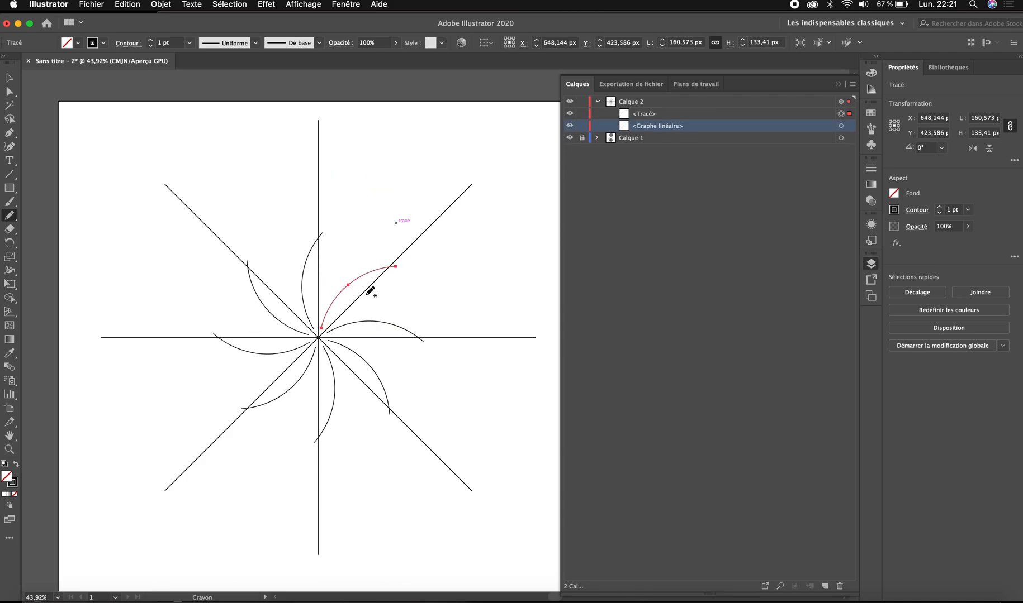
- Draw four Pencil arcs around the upper-right diagonal line, about 201 × 178, 157 × 140, 143 × 166 and 85 × 138 px
left_click_drag(353, 297, 446, 217)
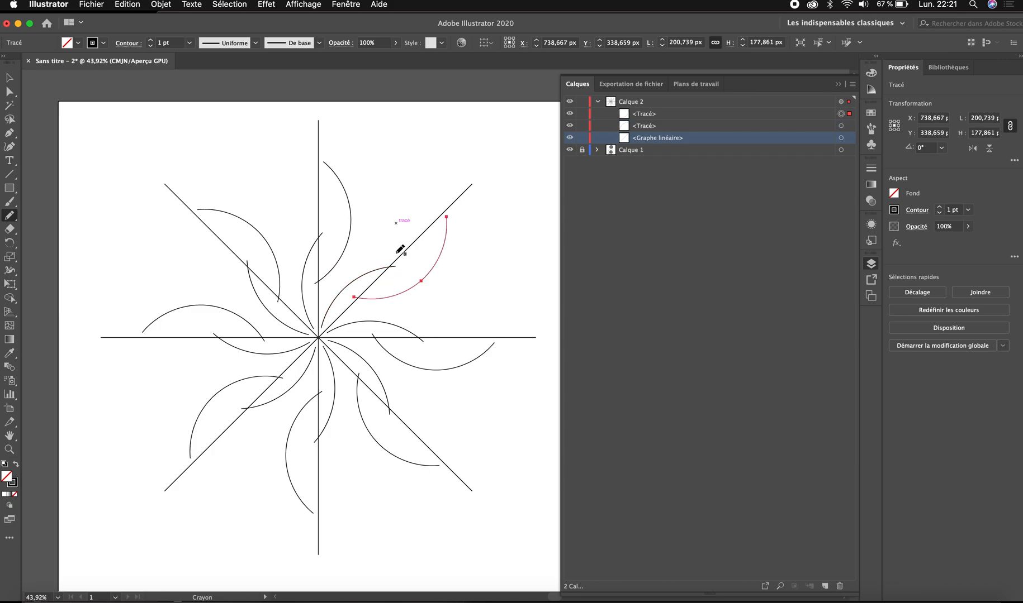
mouse_move(410, 253)
left_mouse_down()
mouse_move(440, 199)
mouse_move(482, 189)
left_mouse_up()
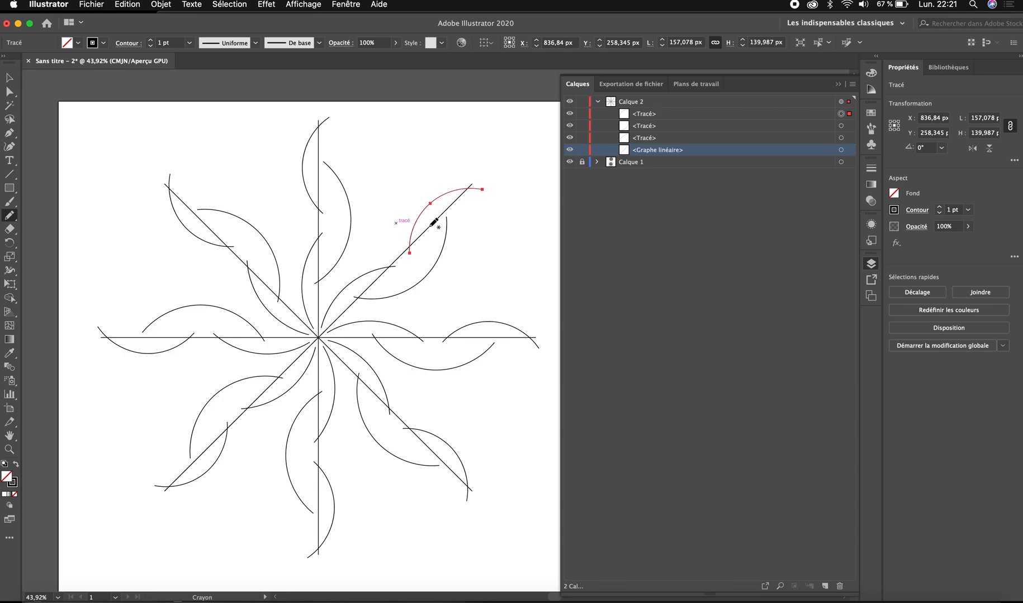
mouse_move(381, 249)
left_mouse_down()
mouse_move(382, 228)
mouse_move(447, 173)
left_mouse_up()
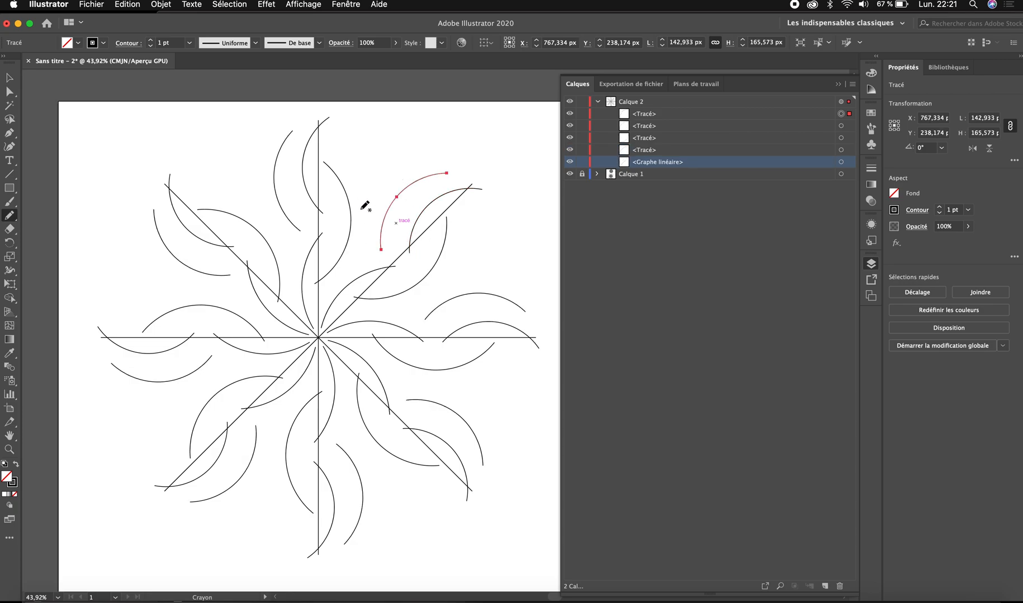
mouse_move(371, 207)
left_mouse_down()
mouse_move(367, 178)
mouse_move(333, 144)
left_mouse_up()
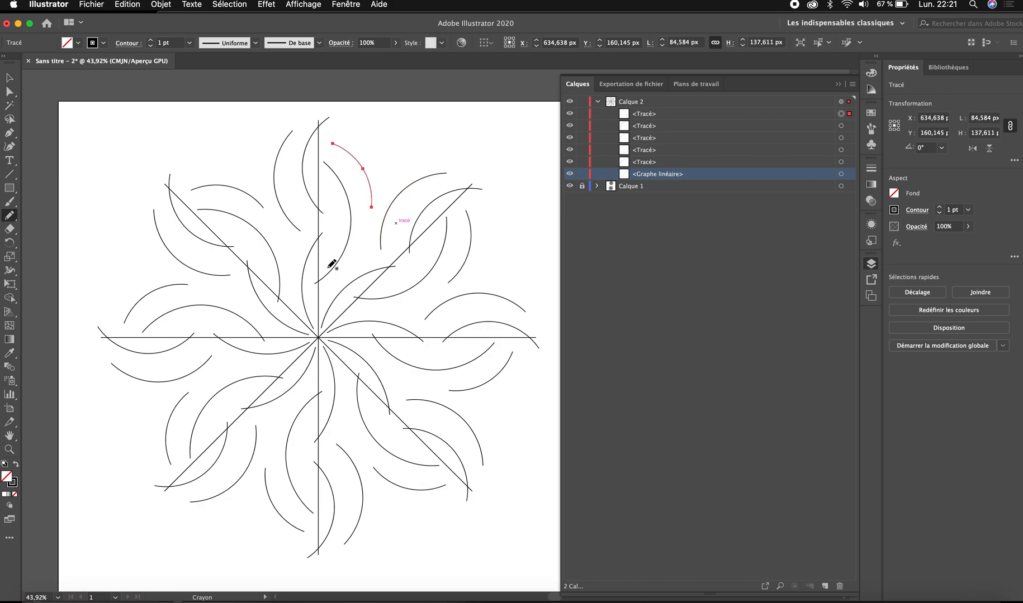
- Select the five original Pencil arcs without the straight line and set their stroke weight to 5 pt
key("v")
left_click_drag(329, 127, 411, 275)
left_click(426, 228)
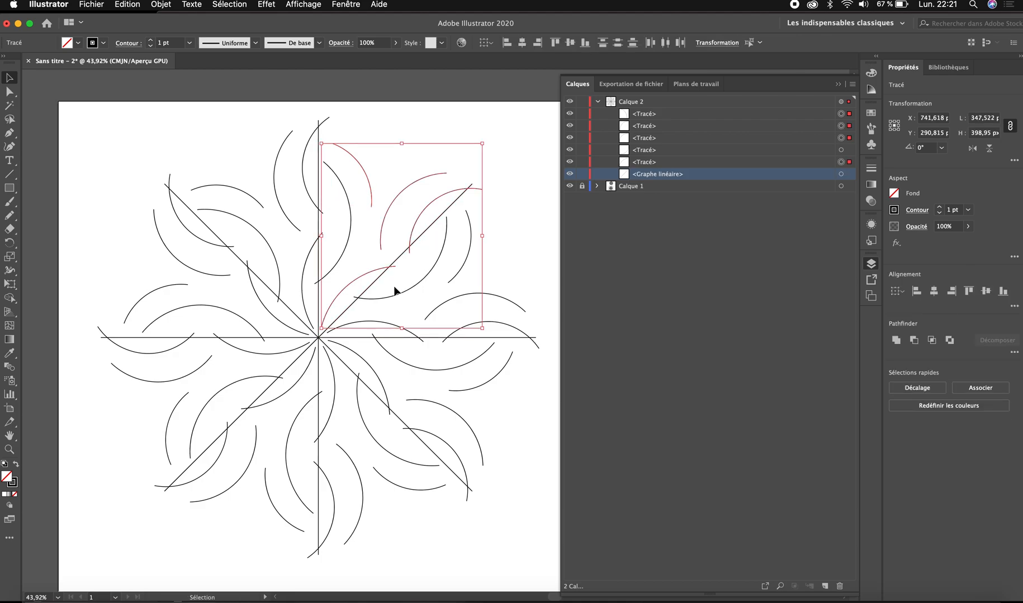
left_click(340, 195, "shift")
scroll(360, 232, "up", 5)
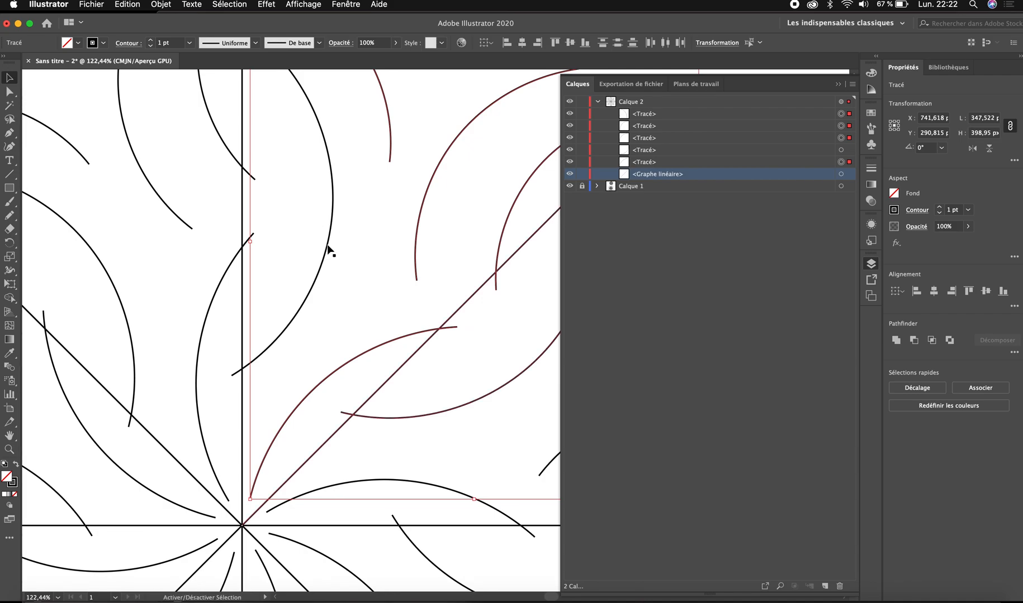
scroll(330, 251, "down", 6)
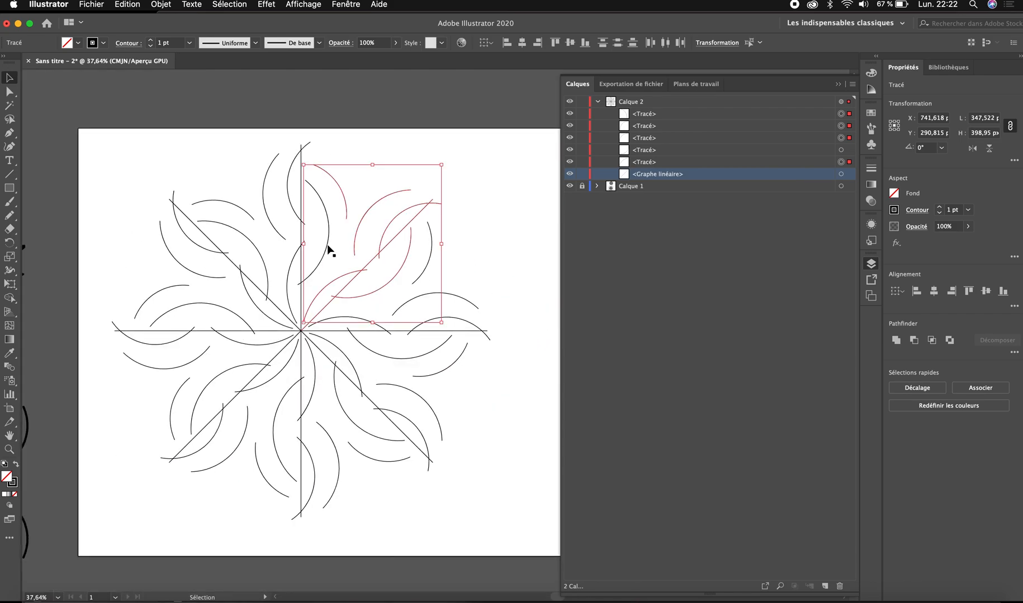
left_click(384, 288, "shift")
scroll(322, 341, "up", 4)
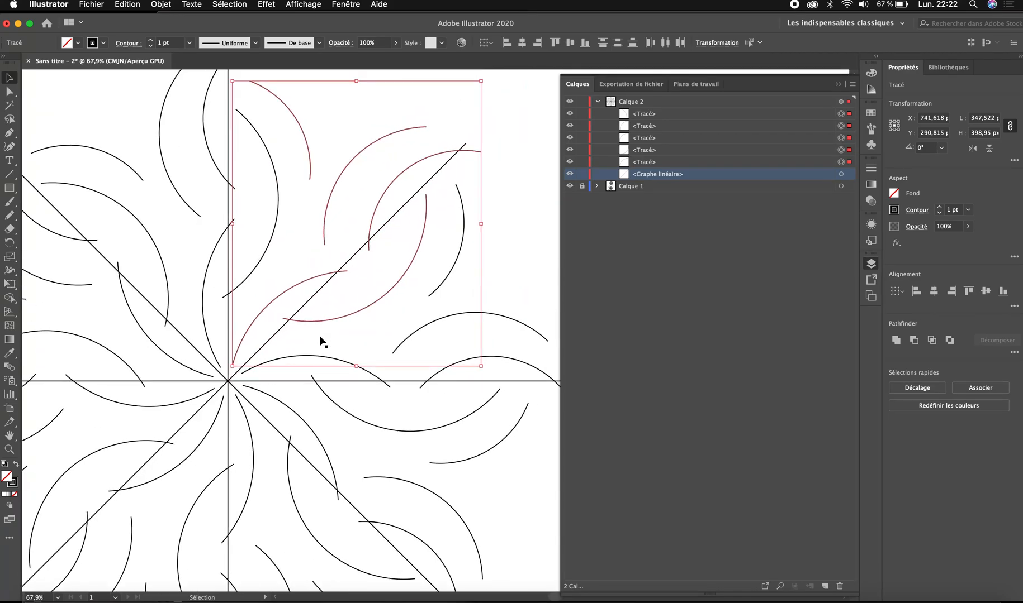
left_click(151, 40)
left_click(150, 40)
left_click(150, 40)
left_click(150, 40)
- Apply the one-sided tapered width profile with a rounded thick end to the selected arcs, and deselect them
left_click(140, 44)
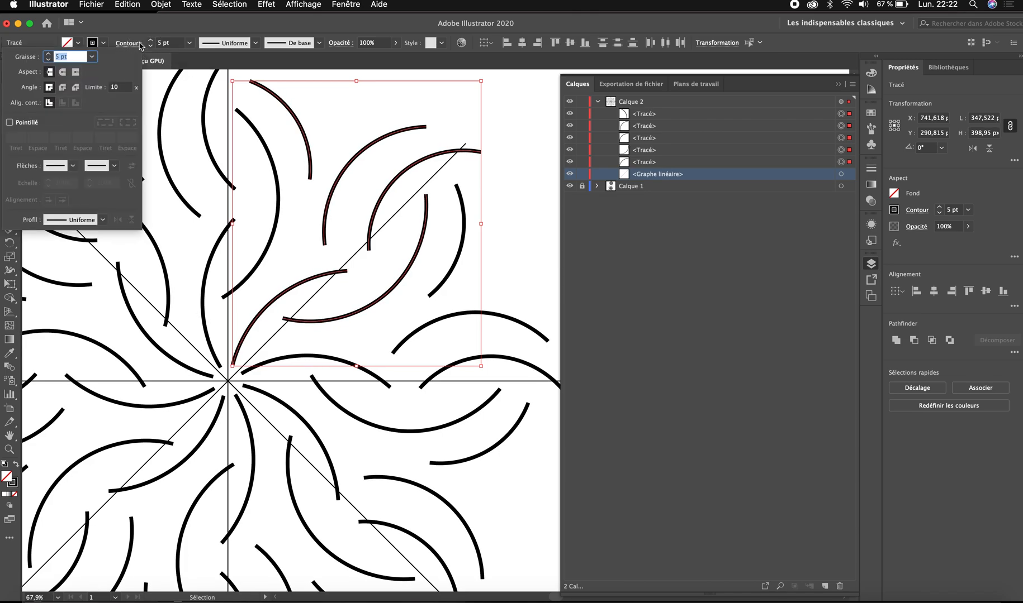
left_click(85, 220)
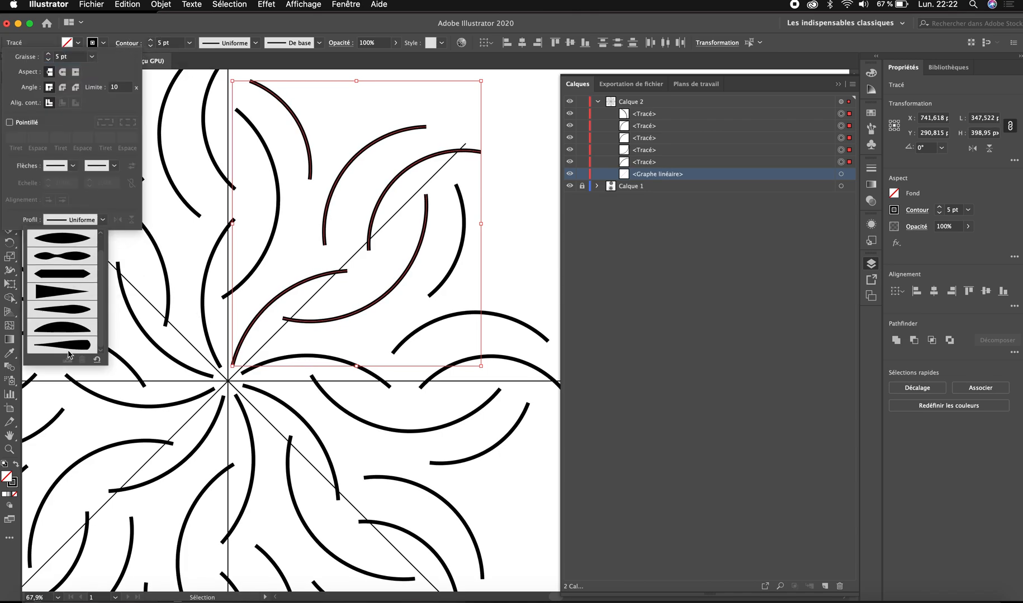
left_click(69, 348)
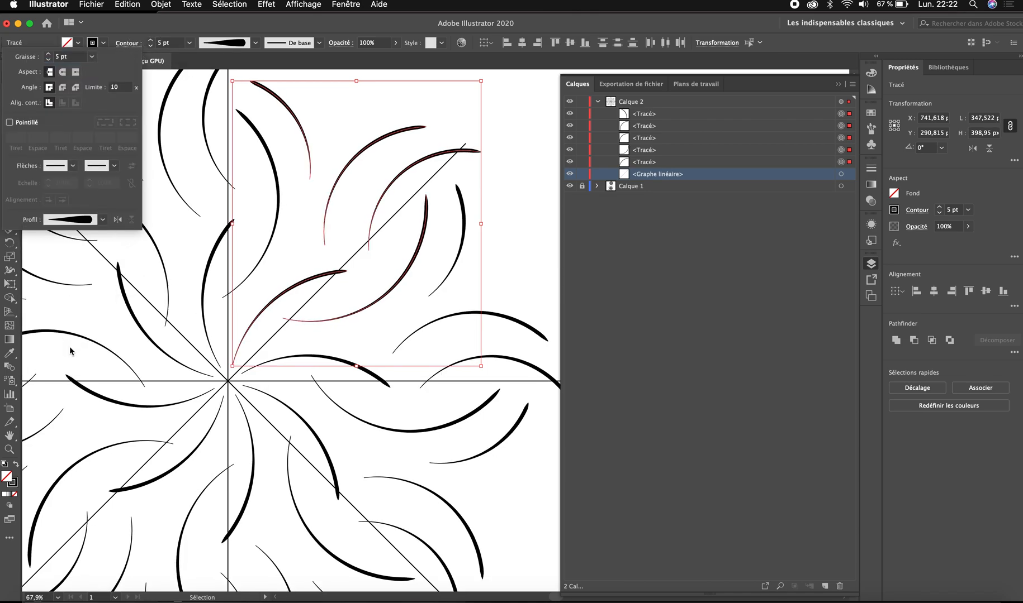
left_click(303, 229)
left_click(303, 230)
key("super+0")
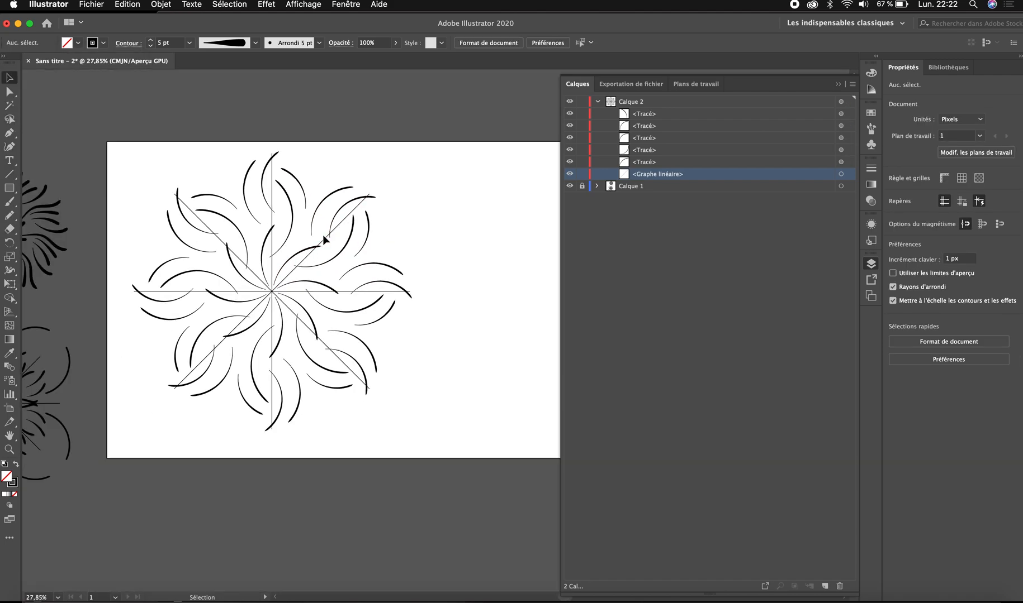
- Try deleting the original diagonal straight line, and undo the deletion
left_click(327, 241)
key("Delete")
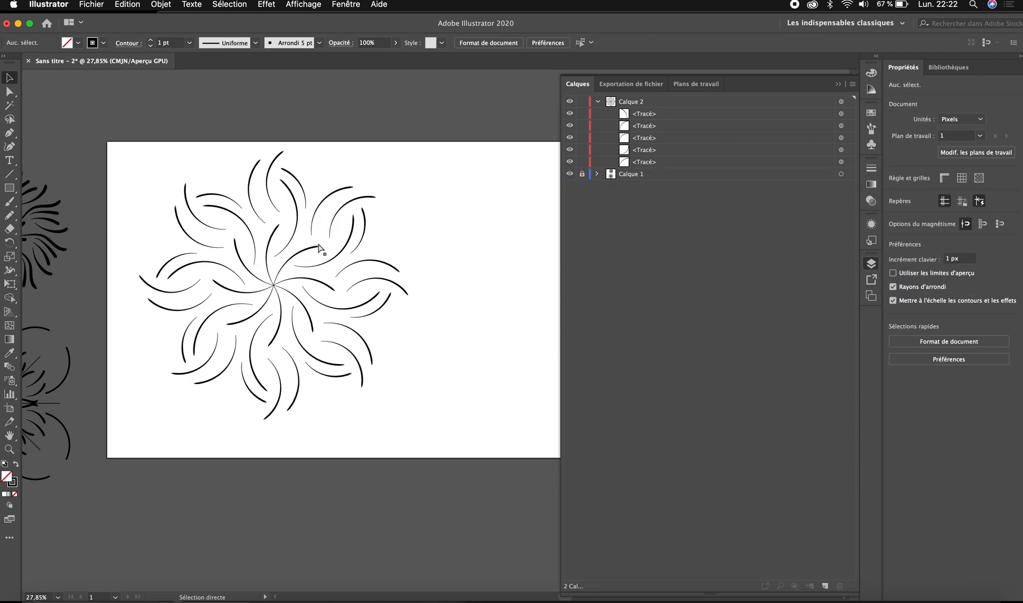
key("super+z")
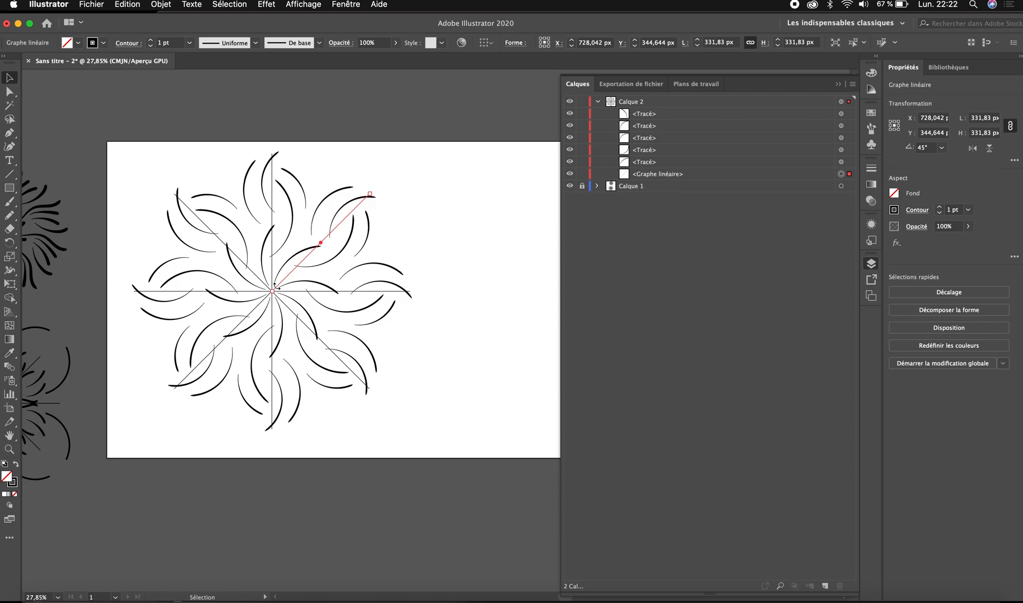
- Try lowering the diagonal straight line's stroke weight until it has no stroke, and undo the change
left_click(150, 47)
left_click(150, 47)
left_click(150, 47)
left_click(312, 144)
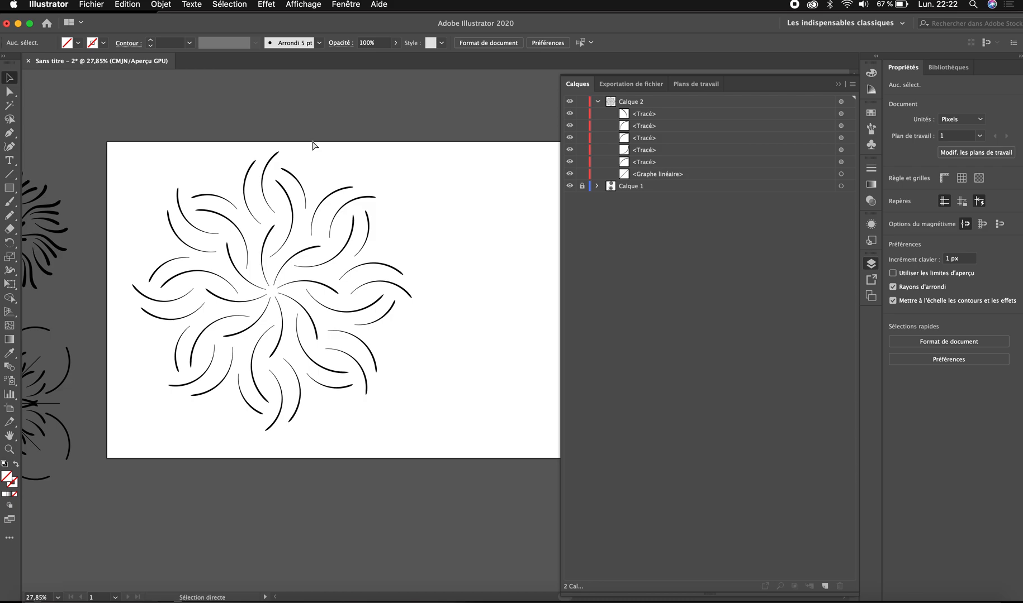
key("super+z")
key("super+z")
key("super+z")
key("super+z")
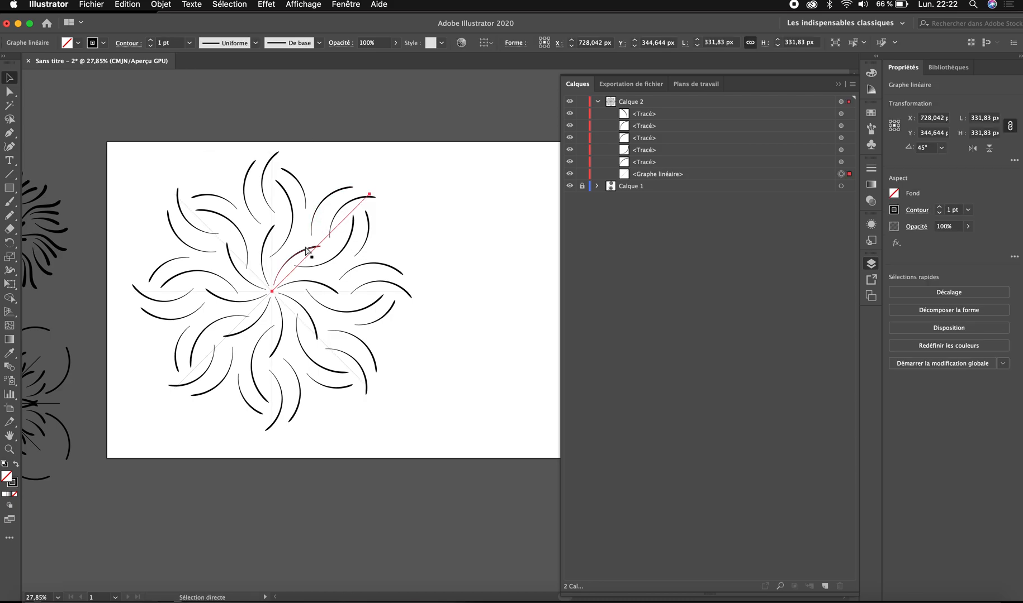
- Delete the original diagonal straight line, comparing the mandala with and without it by undoing and redoing
key("super+z")
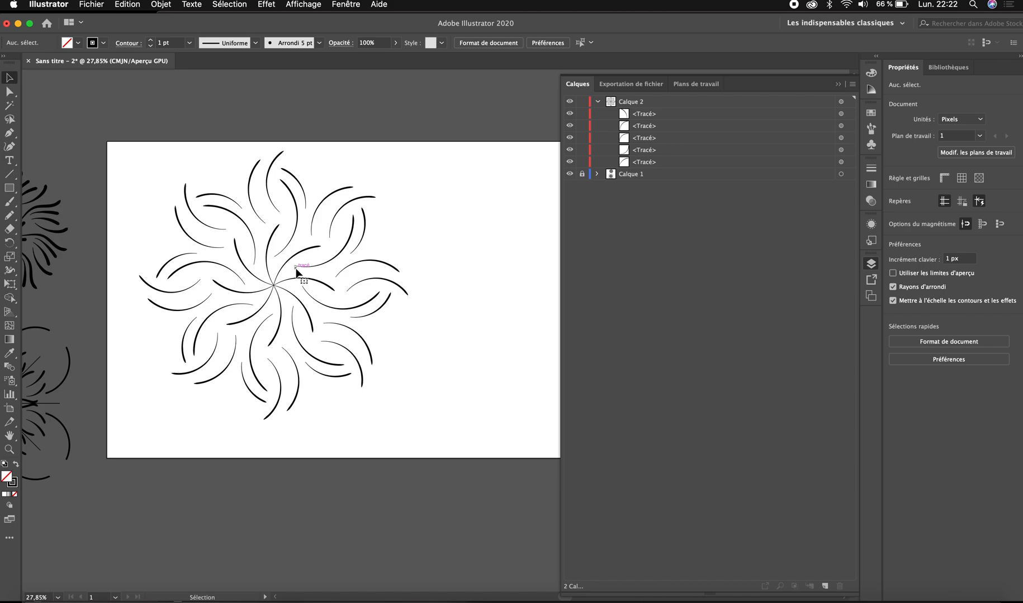
key("shift+super+z")
key("super+z")
key("shift+super+z")
key("shift+super+z")
key("shift+super+z")
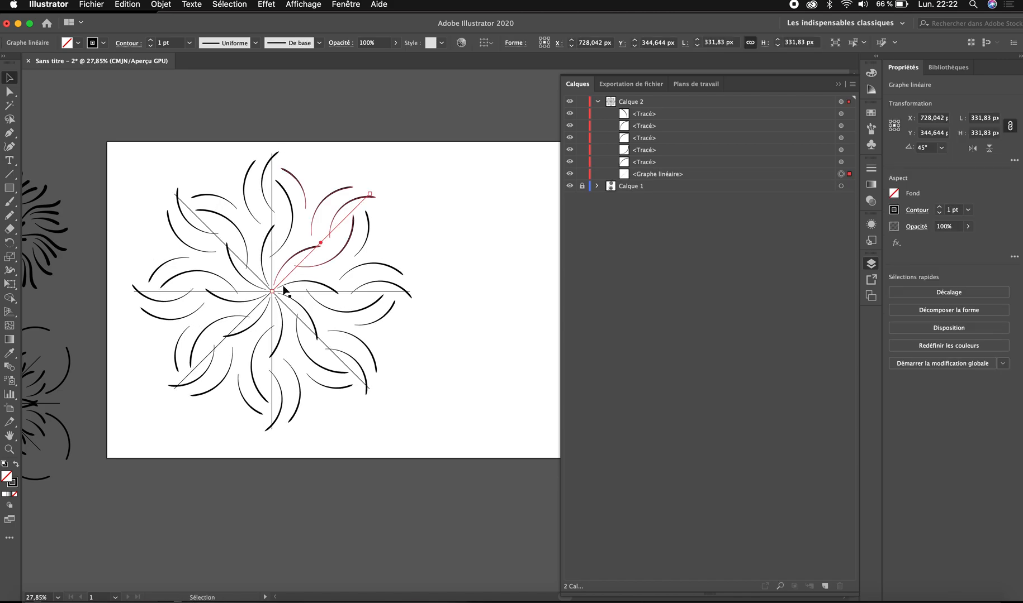
key("super+z")
key("super+z")
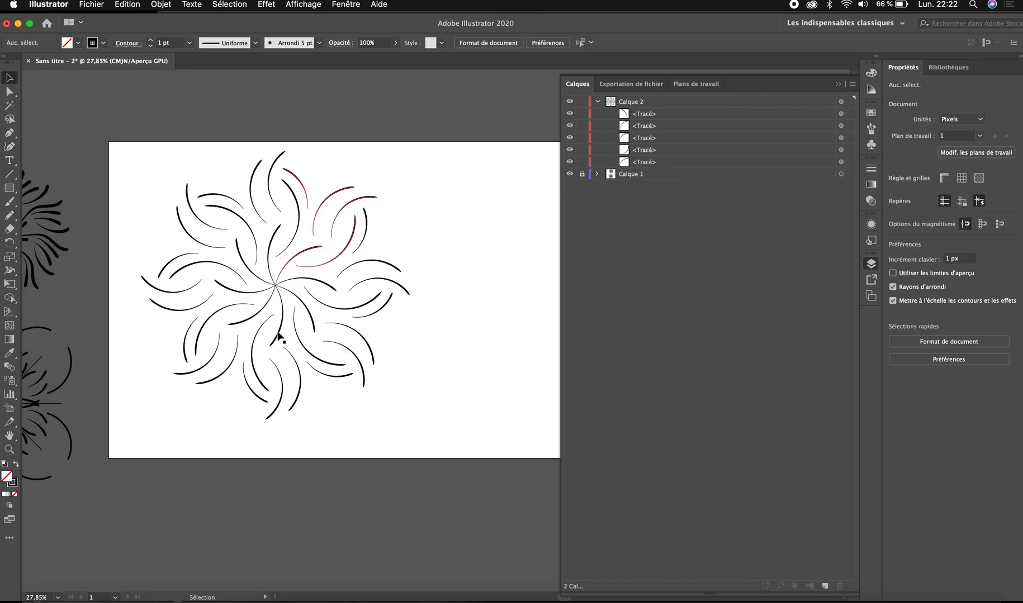
- Try placing a copy of the 143 × 166 px arc directly above the original, and undo it
scroll(278, 335, "left", 3)
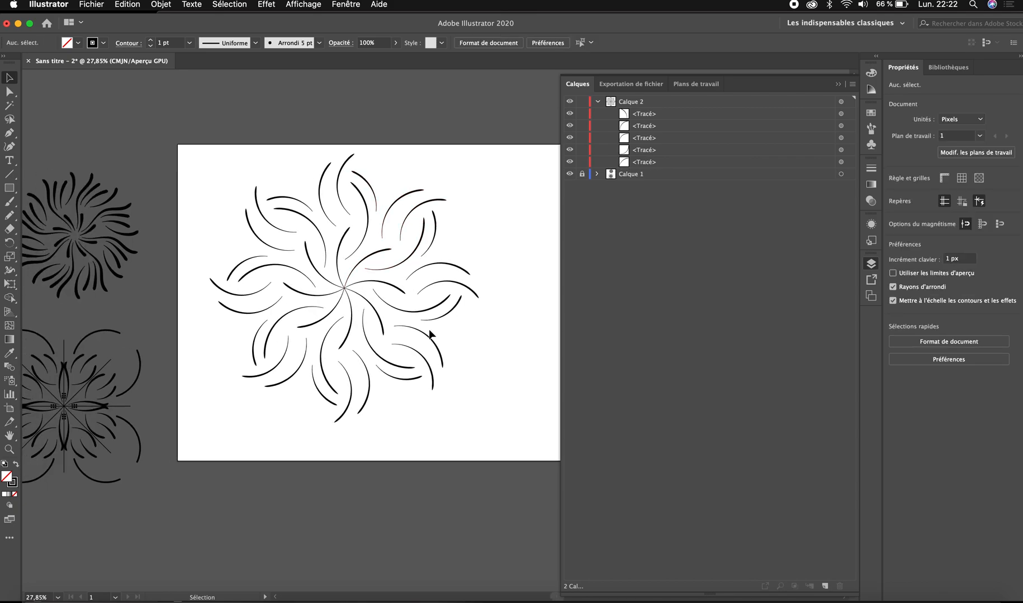
scroll(431, 329, "up", 2)
scroll(414, 291, "up", 3)
scroll(394, 248, "up", 3)
scroll(394, 248, "right", 2)
left_click(369, 238)
left_click_drag(369, 238, 370, 183)
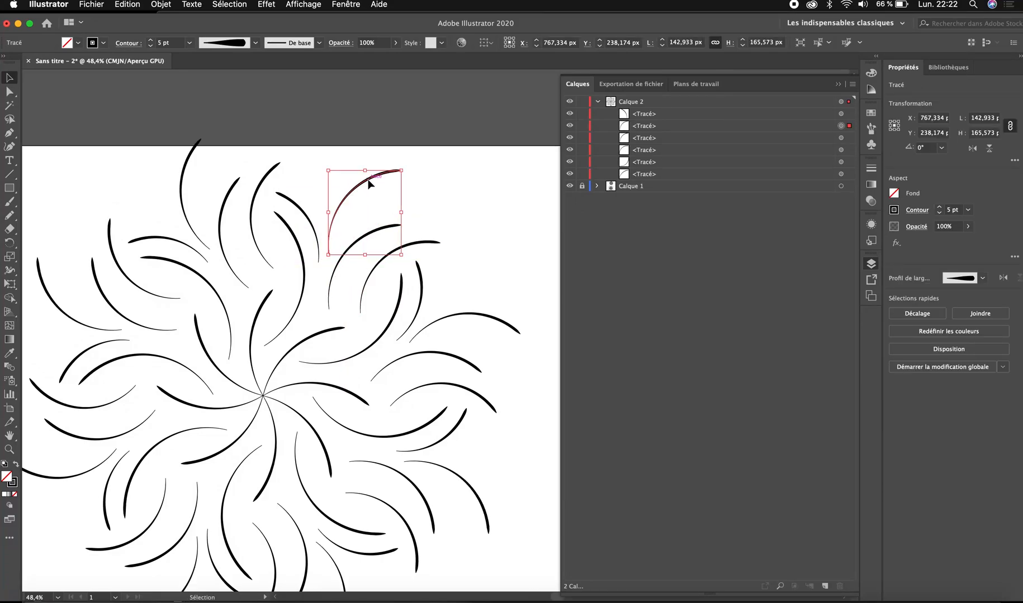
key("super+z")
- Try two large Pencil curves outside the mandala, about 386 × 139 and 283 × 128 px, and undo both
left_click(358, 223)
key("n")
mouse_move(335, 230)
left_mouse_down()
mouse_move(497, 156)
mouse_move(534, 166)
left_mouse_up()
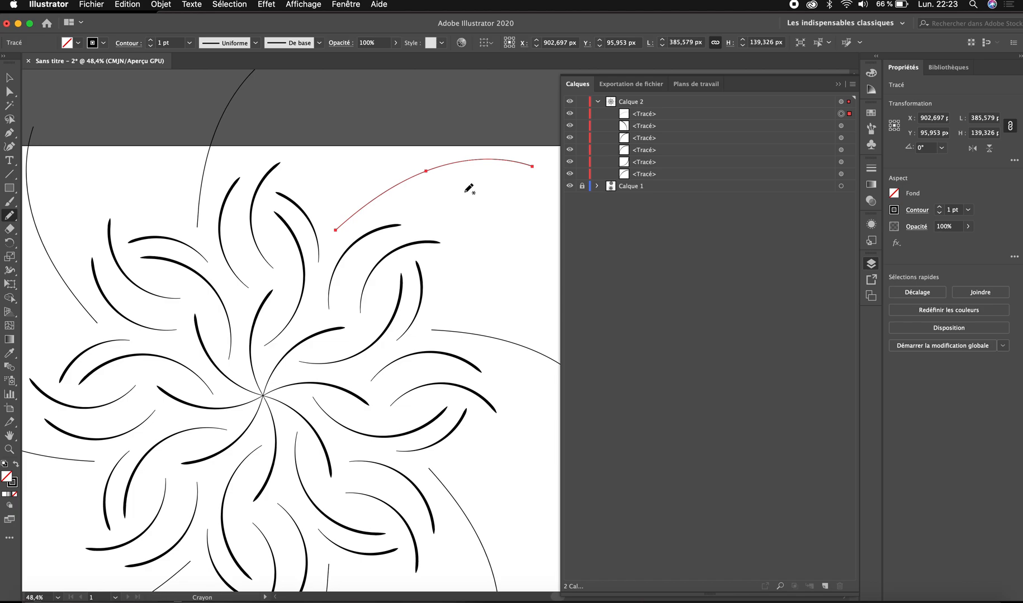
left_click_drag(472, 197, 329, 135)
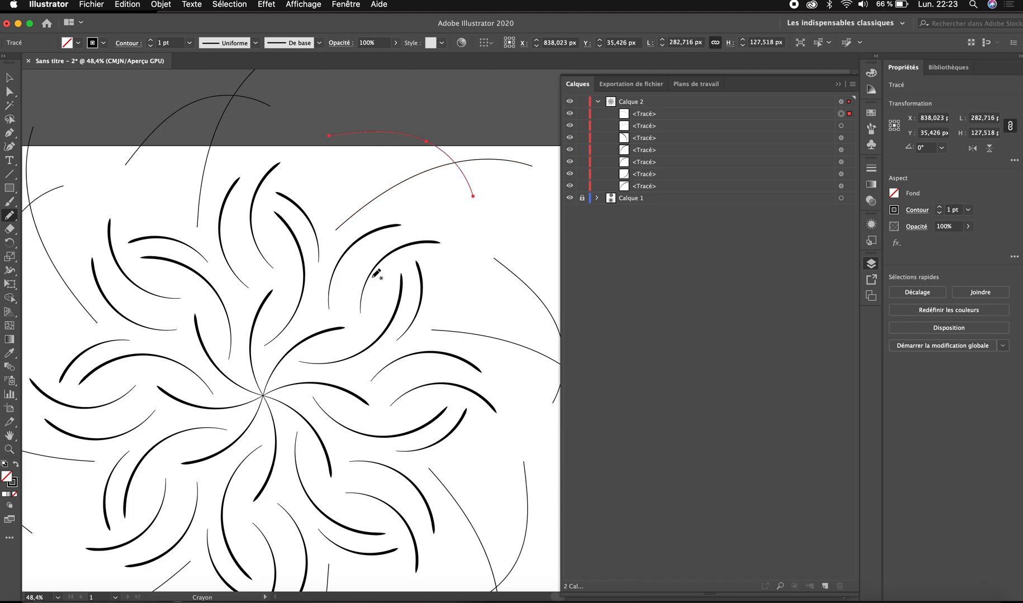
scroll(372, 270, "down", 4)
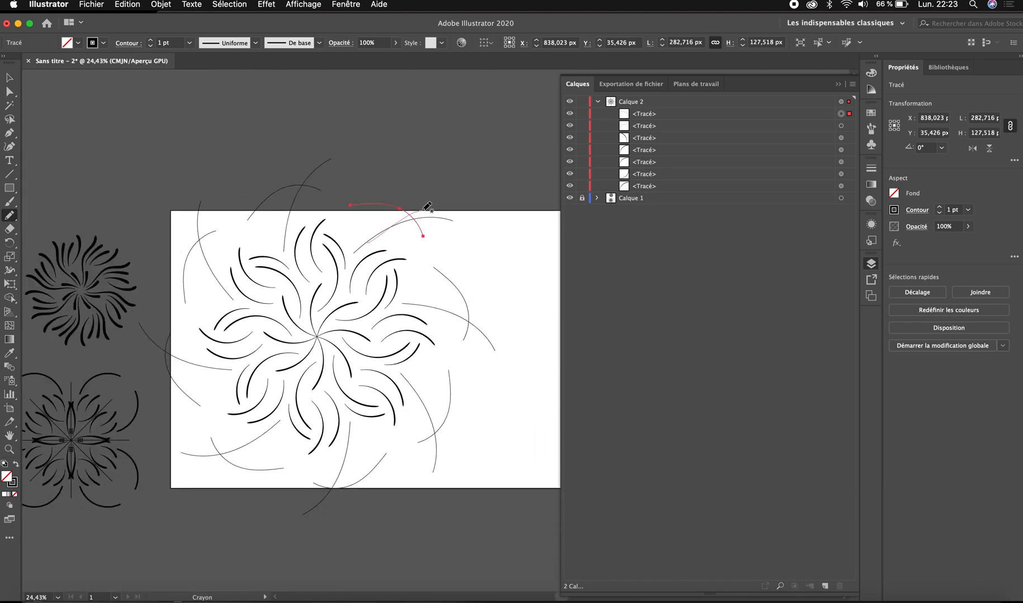
key("super+z")
key("super+z")
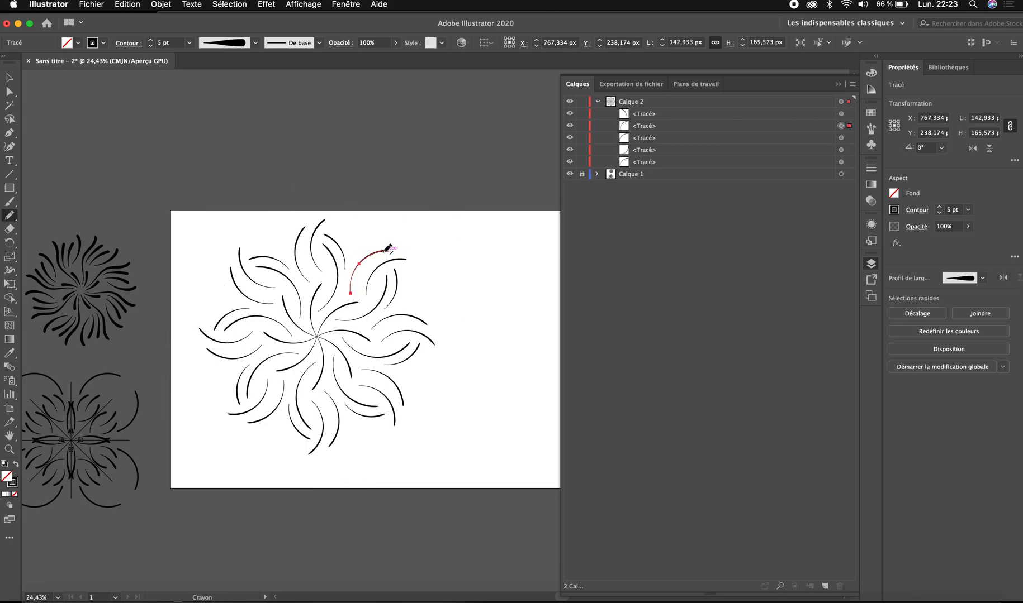
key("v")
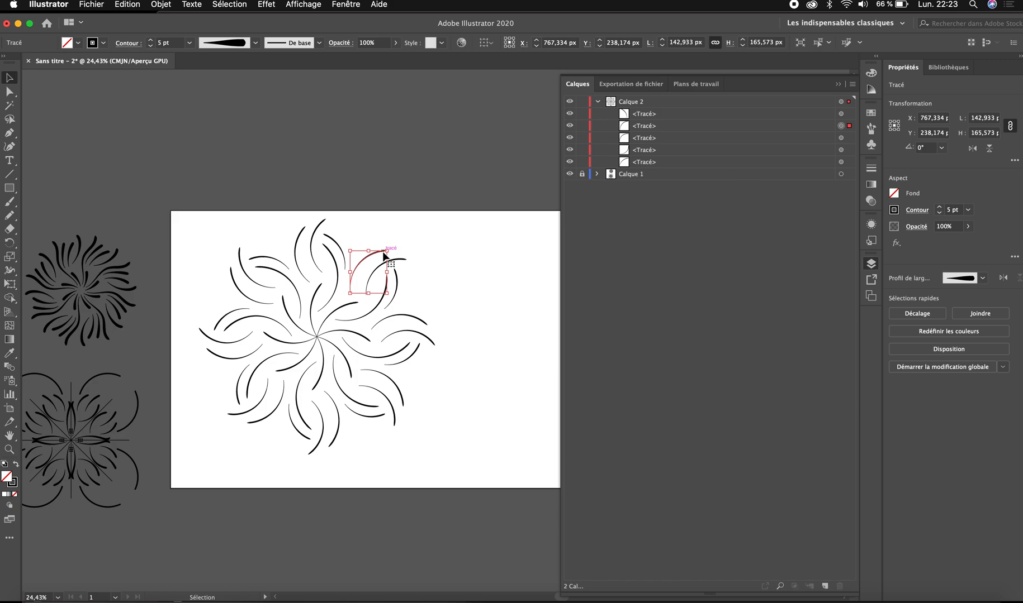
left_click(228, 228)
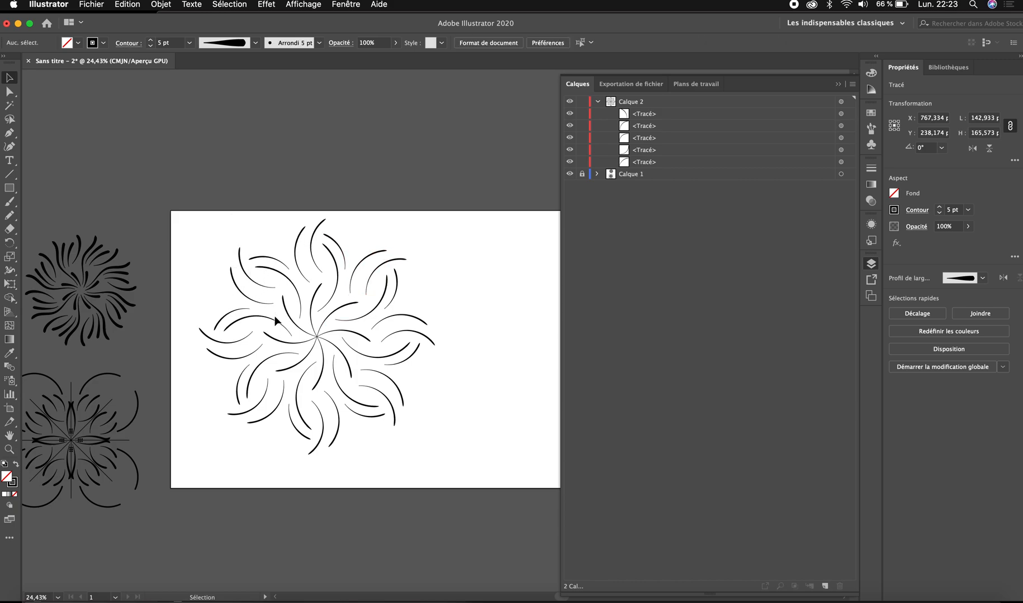